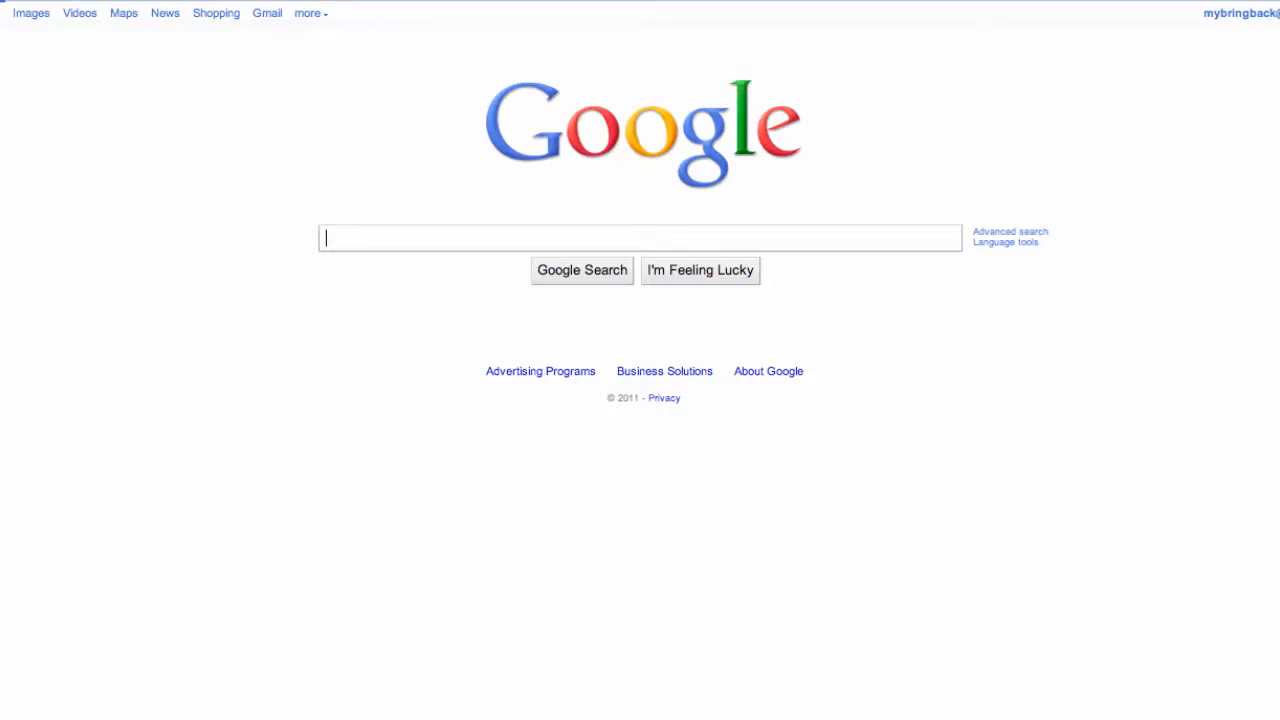
Search Google for "android sdk" and open the Android Developers SDK download page.
{"action": "type", "text": "a"}
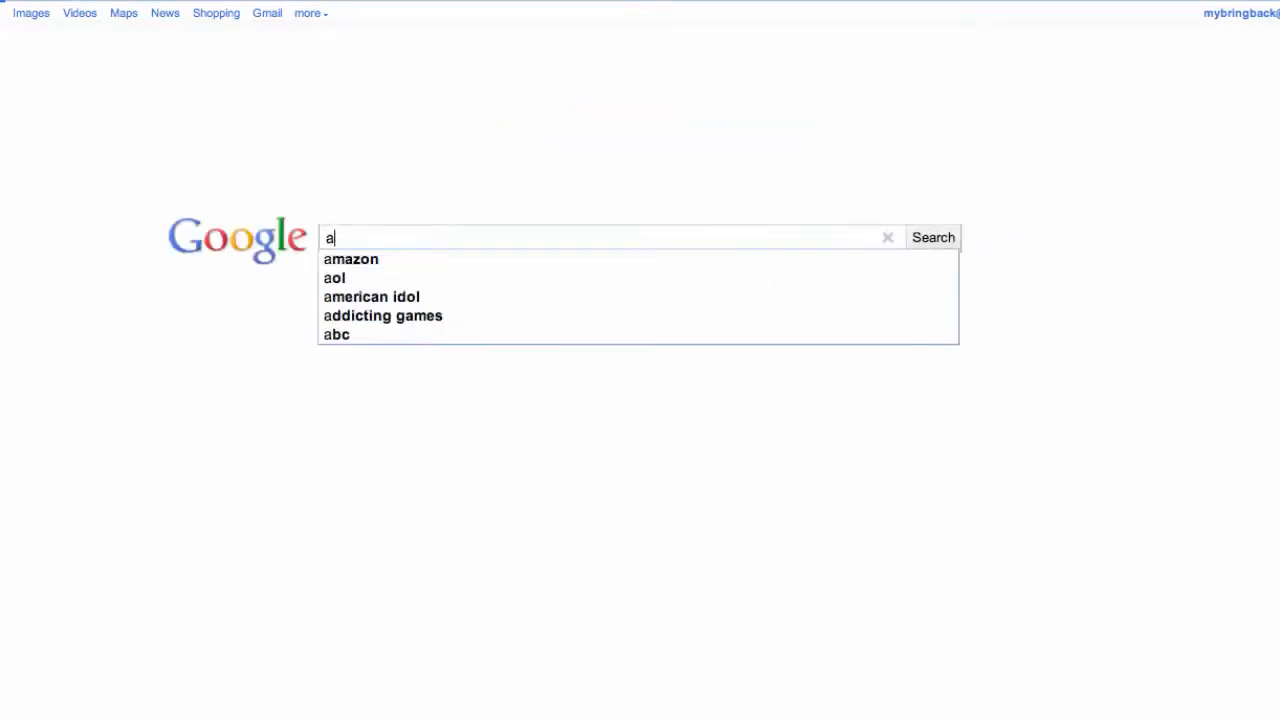
{"action": "type", "text": "ndro"}
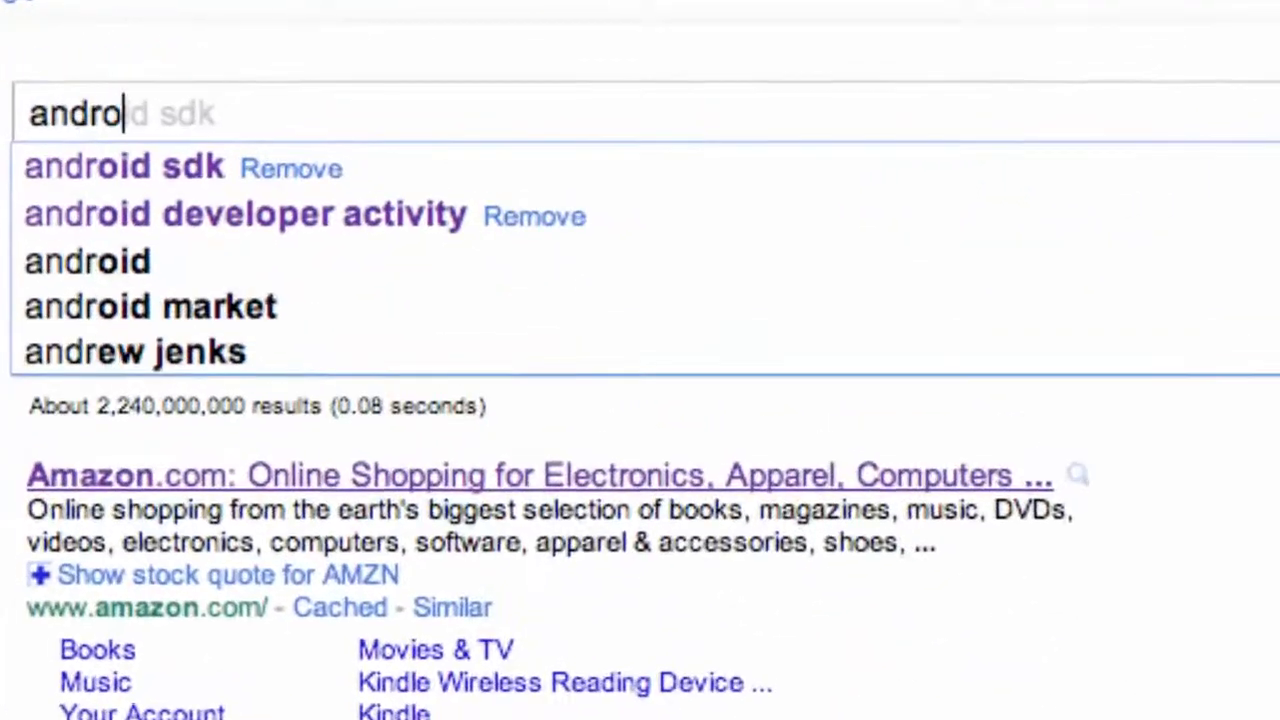
{"action": "type", "text": "id sdk"}
{"action": "key", "text": "Return"}
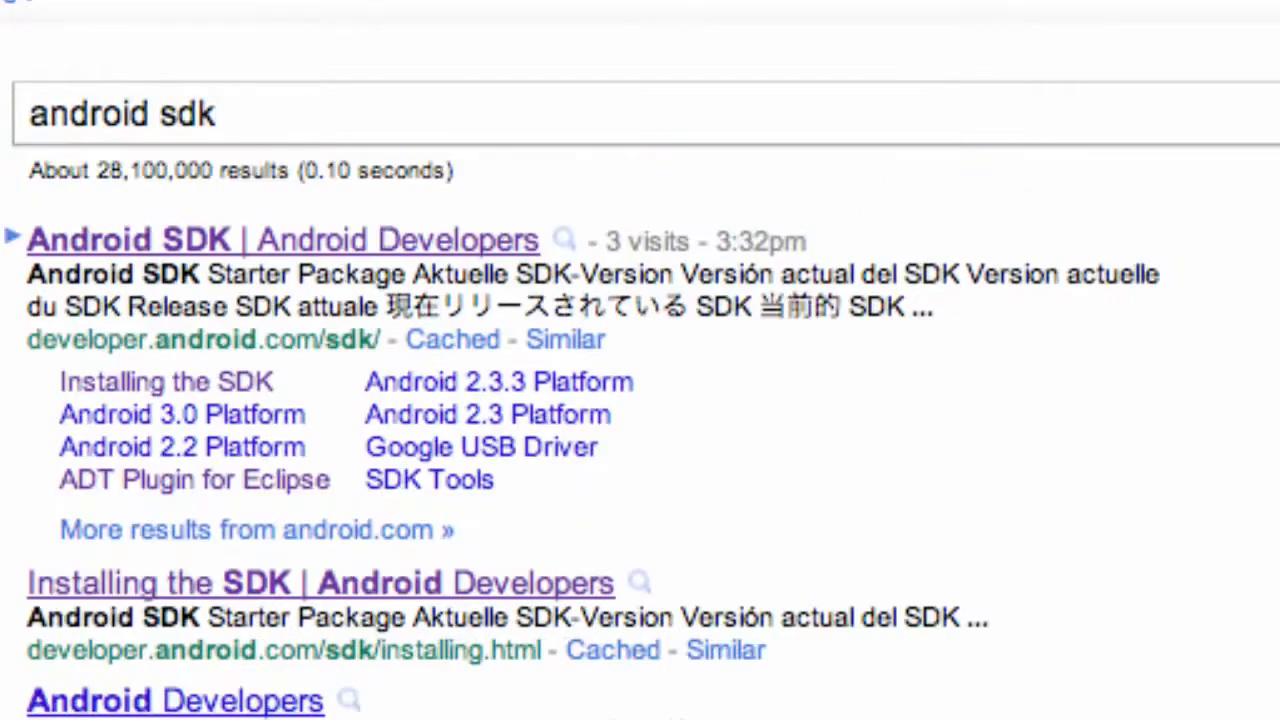
{"action": "left_click", "coordinate": [220, 242]}
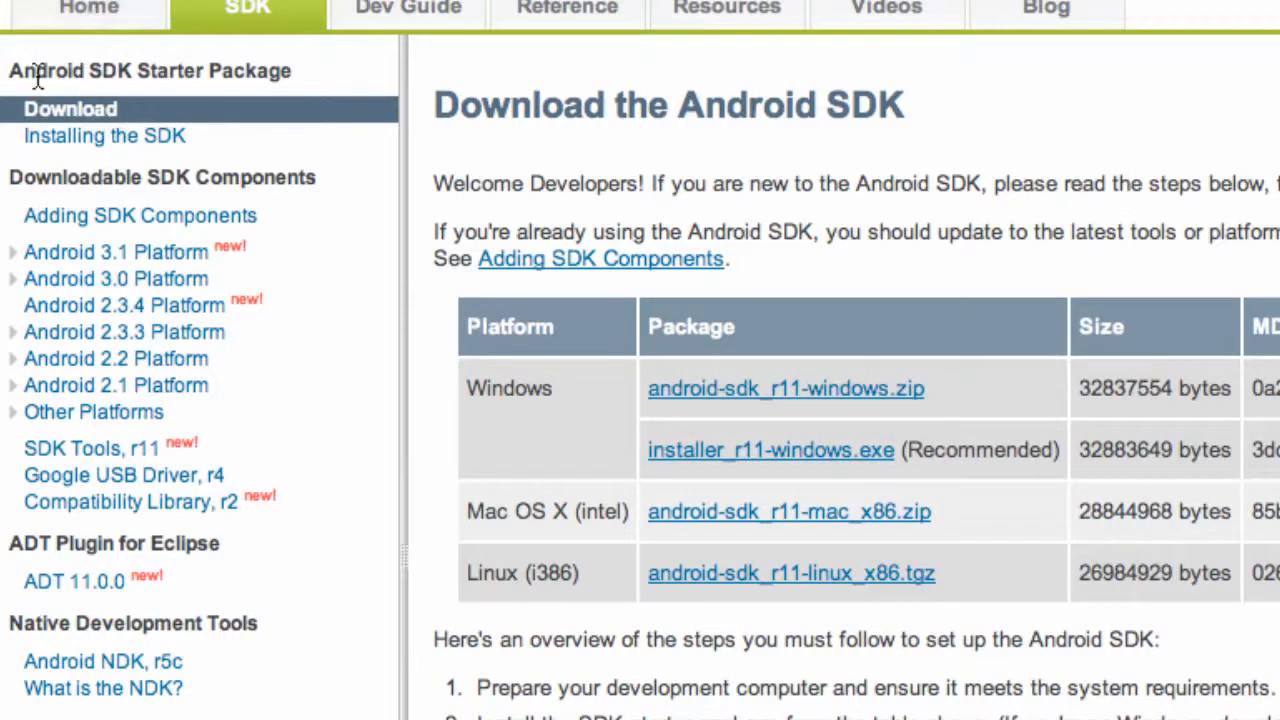
{"action": "left_click_drag", "start_coordinate": [44, 76], "coordinate": [128, 72]}
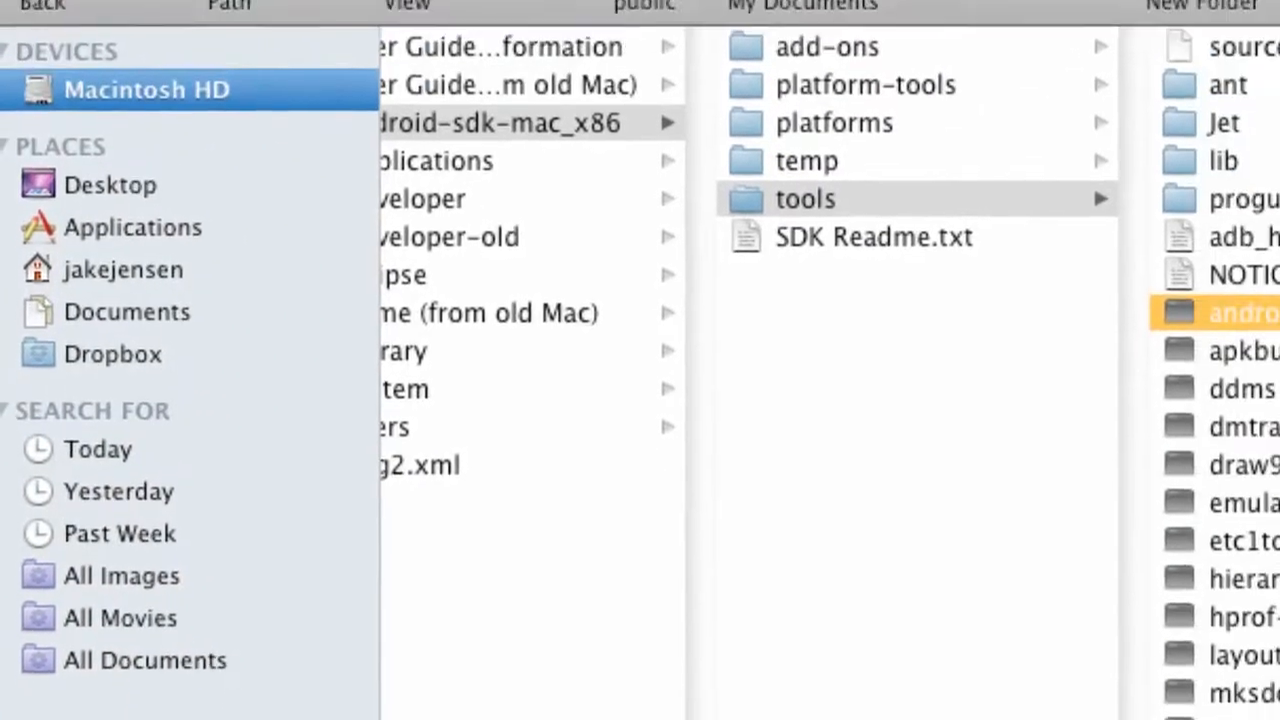
In Finder, unzip the android-sdk_r11-mac_x86.zip archive in the home folder's Downloads folder.
{"action": "left_click", "coordinate": [140, 291]}
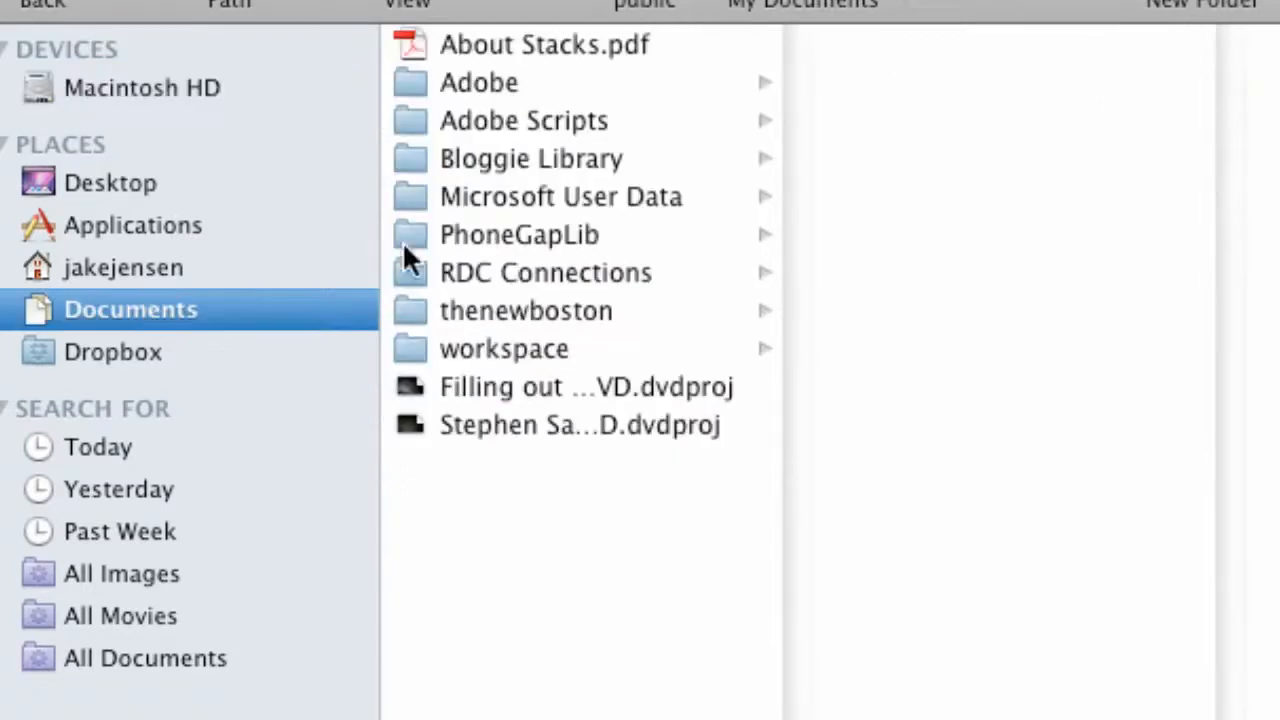
{"action": "left_click", "coordinate": [160, 87]}
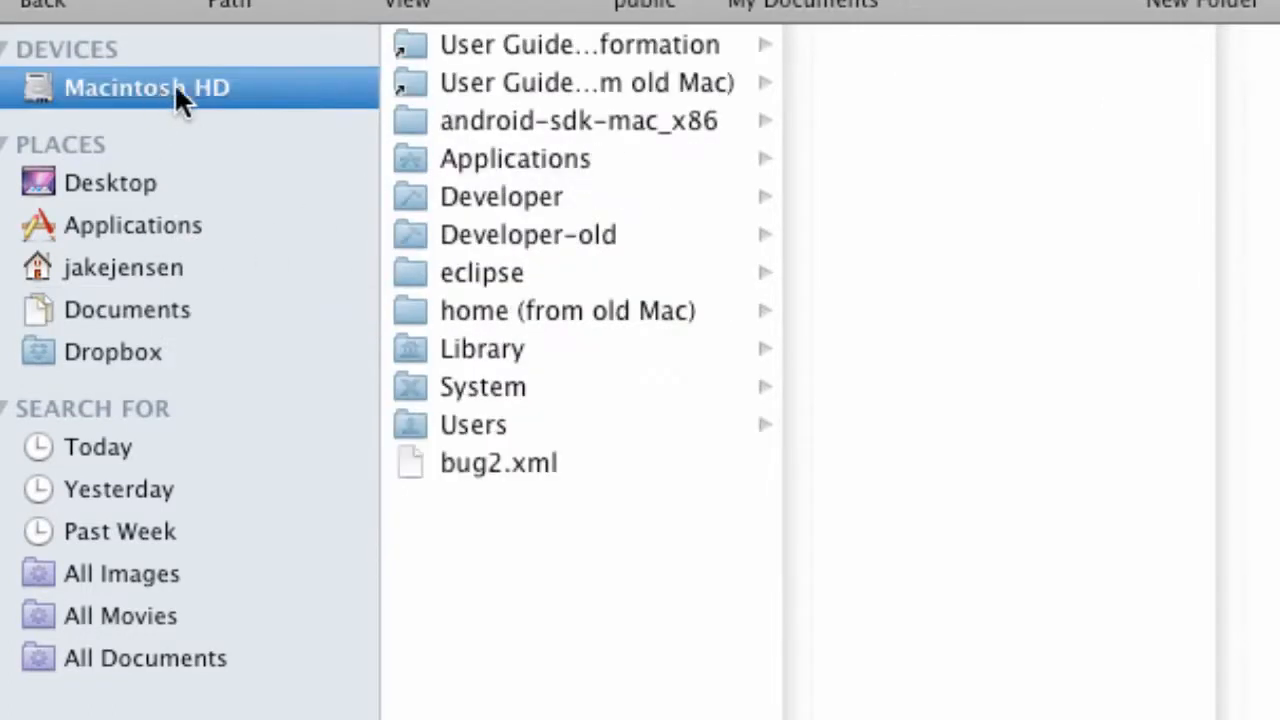
{"action": "left_click", "coordinate": [126, 270]}
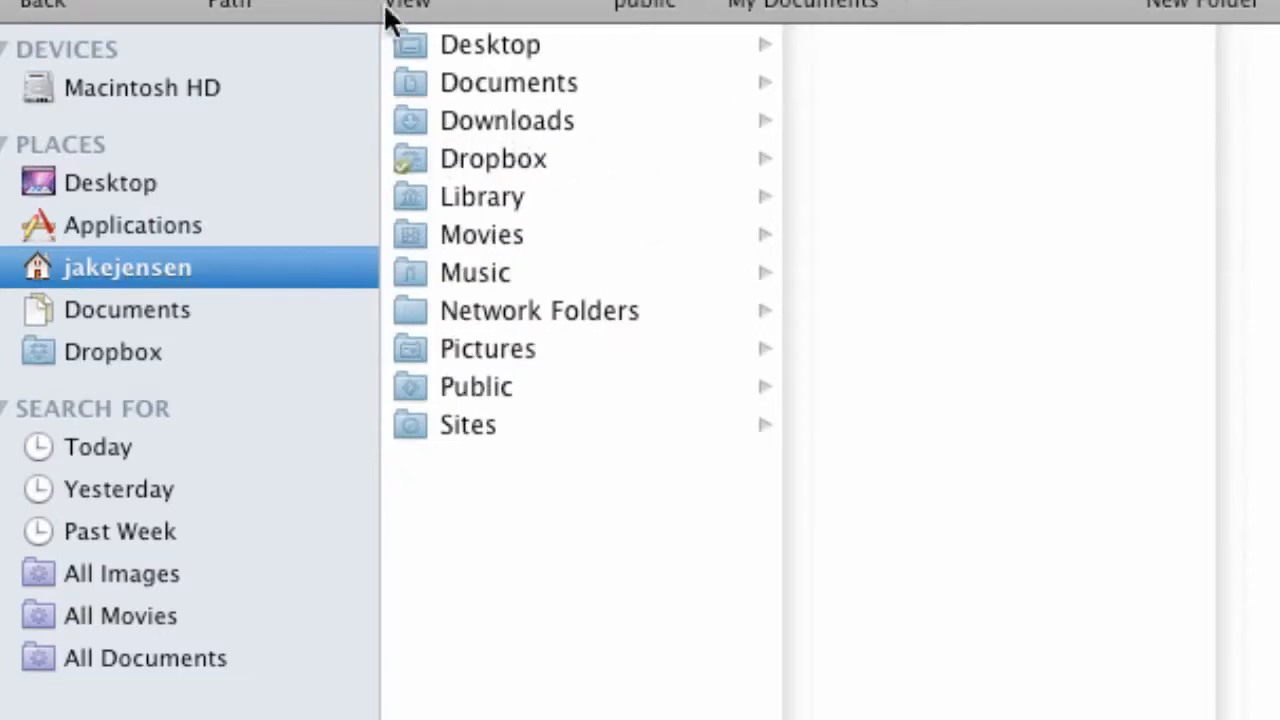
{"action": "left_click", "coordinate": [496, 122]}
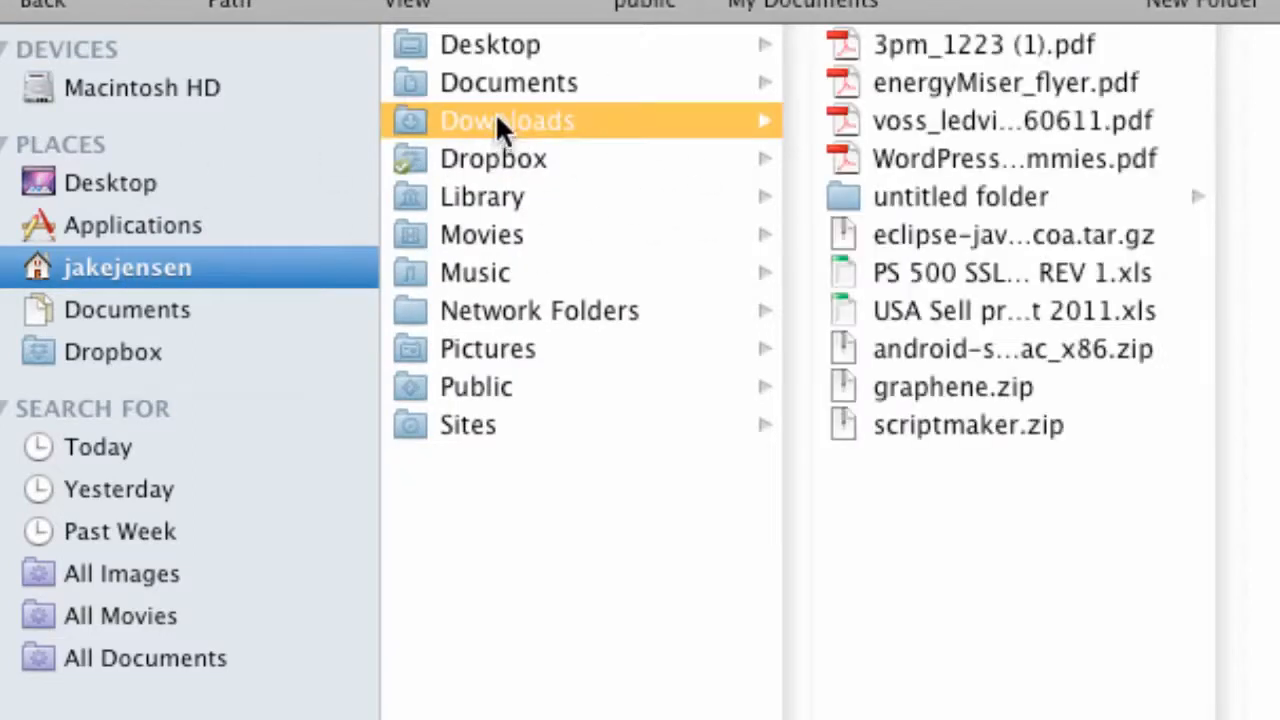
{"action": "left_click", "coordinate": [930, 352]}
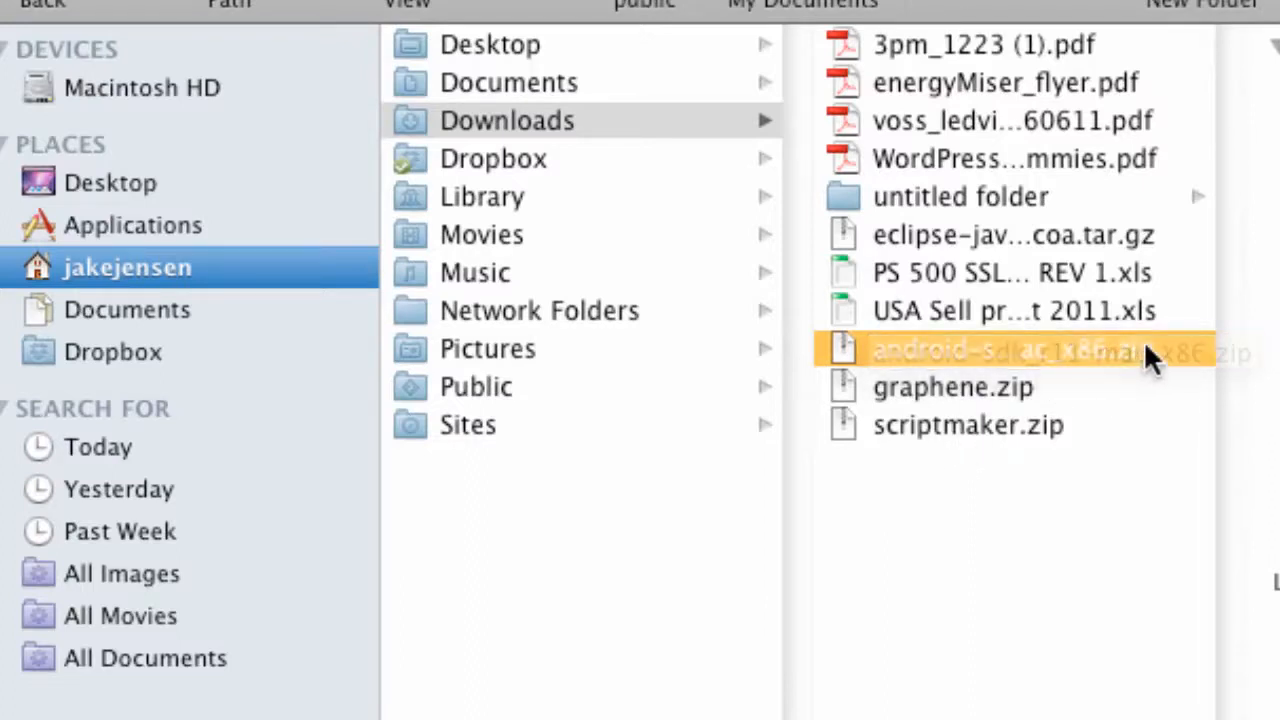
{"action": "double_click", "coordinate": [925, 340]}
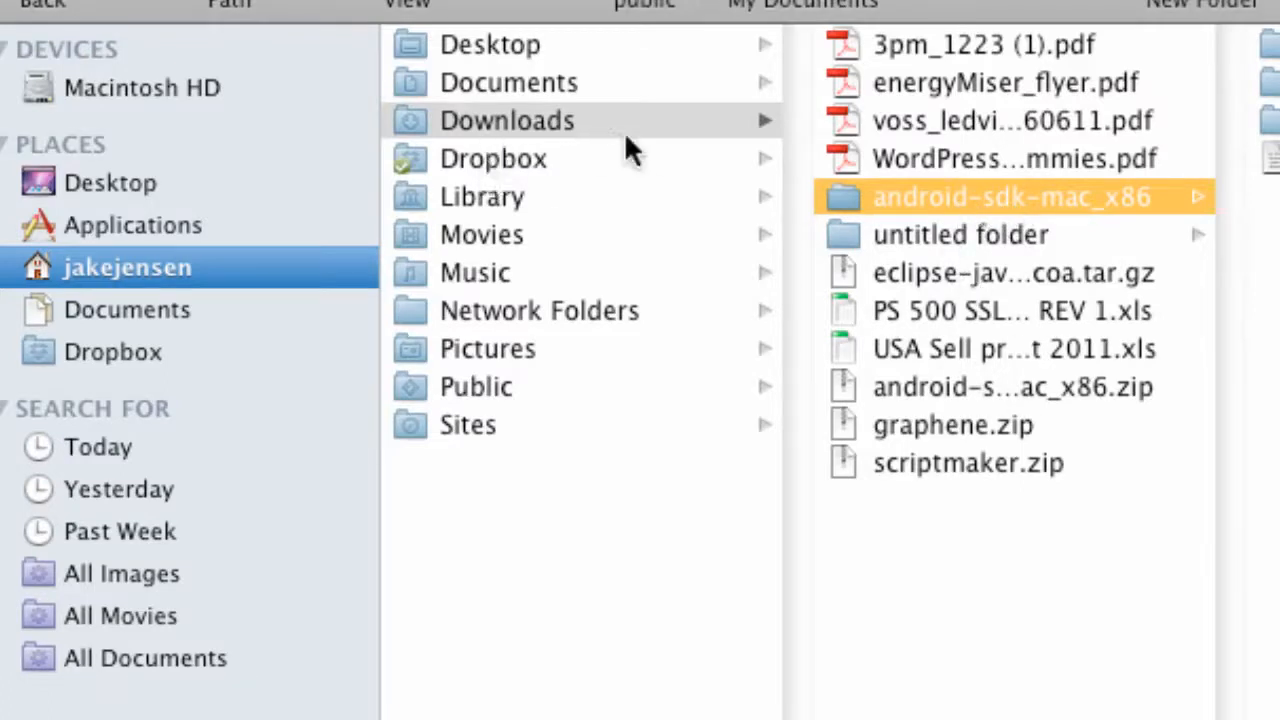
{"action": "mouse_move", "coordinate": [907, 192]}
{"action": "left_mouse_down"}
{"action": "mouse_move", "coordinate": [284, 76]}
{"action": "mouse_move", "coordinate": [404, 127]}
{"action": "mouse_move", "coordinate": [920, 197]}
{"action": "left_mouse_up"}
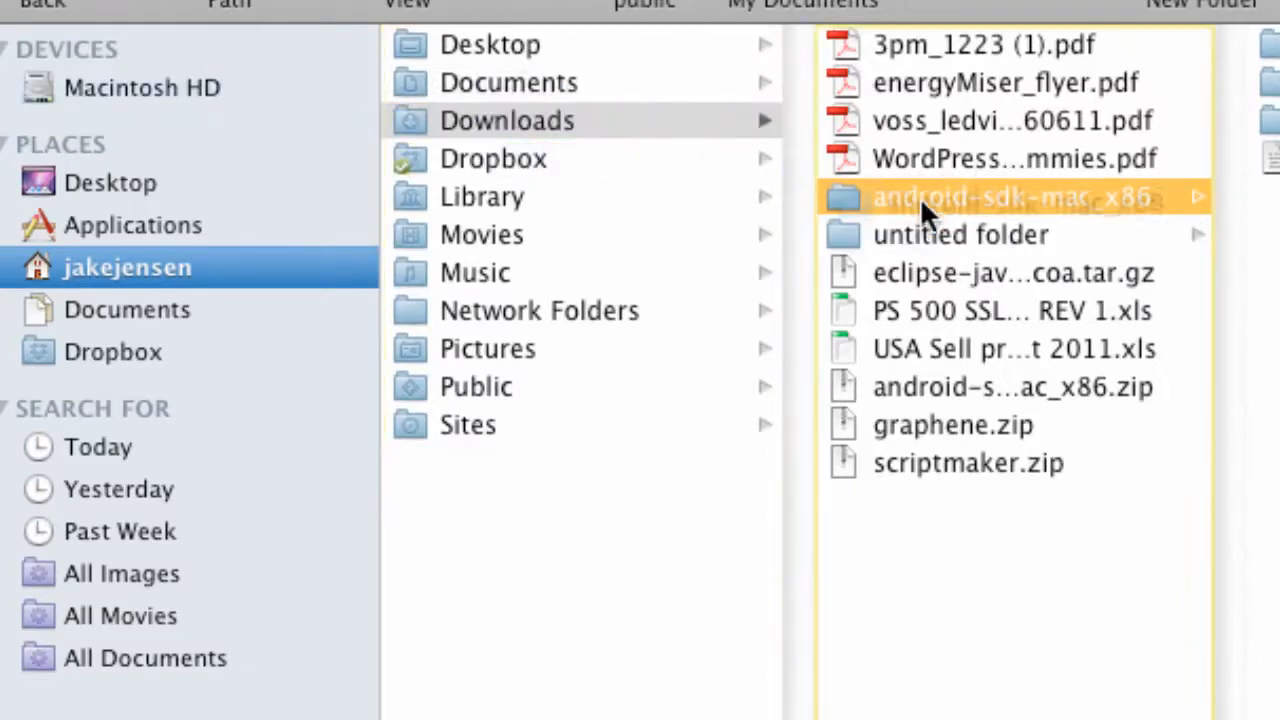
Open the tools folder of the android-sdk-mac_x86 folder on Macintosh HD.
{"action": "left_click", "coordinate": [183, 91]}
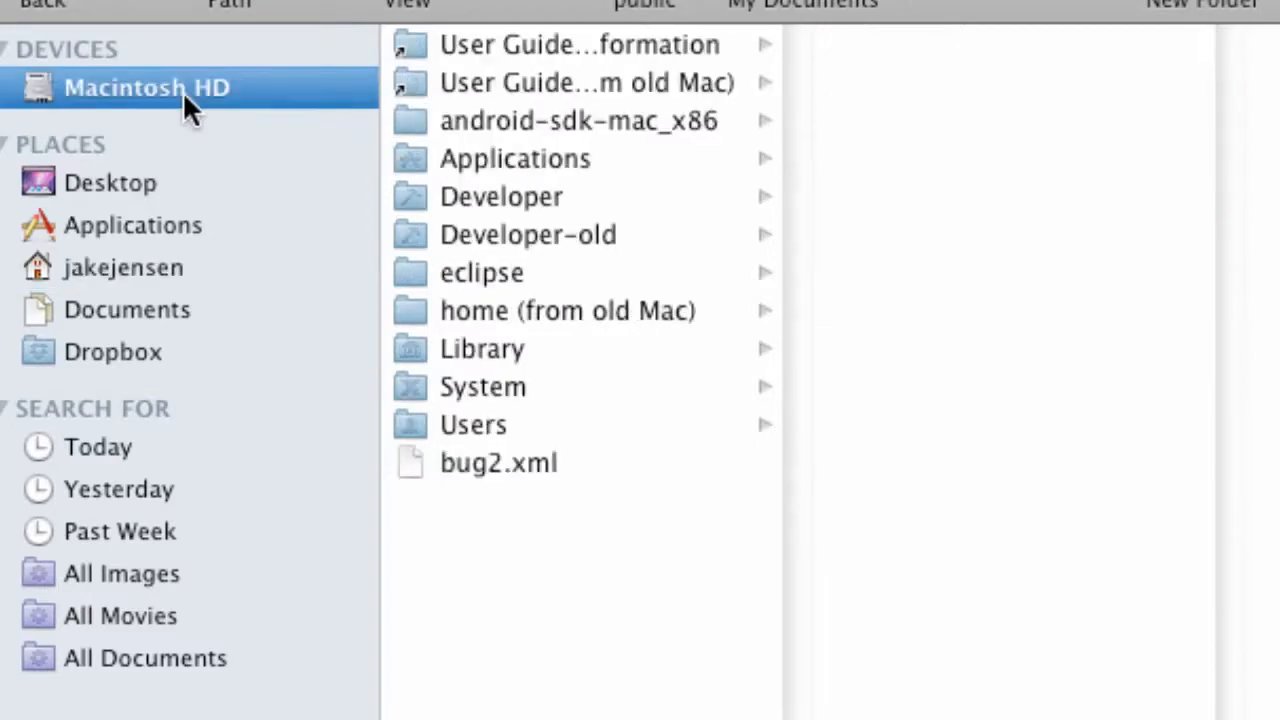
{"action": "left_click", "coordinate": [512, 122]}
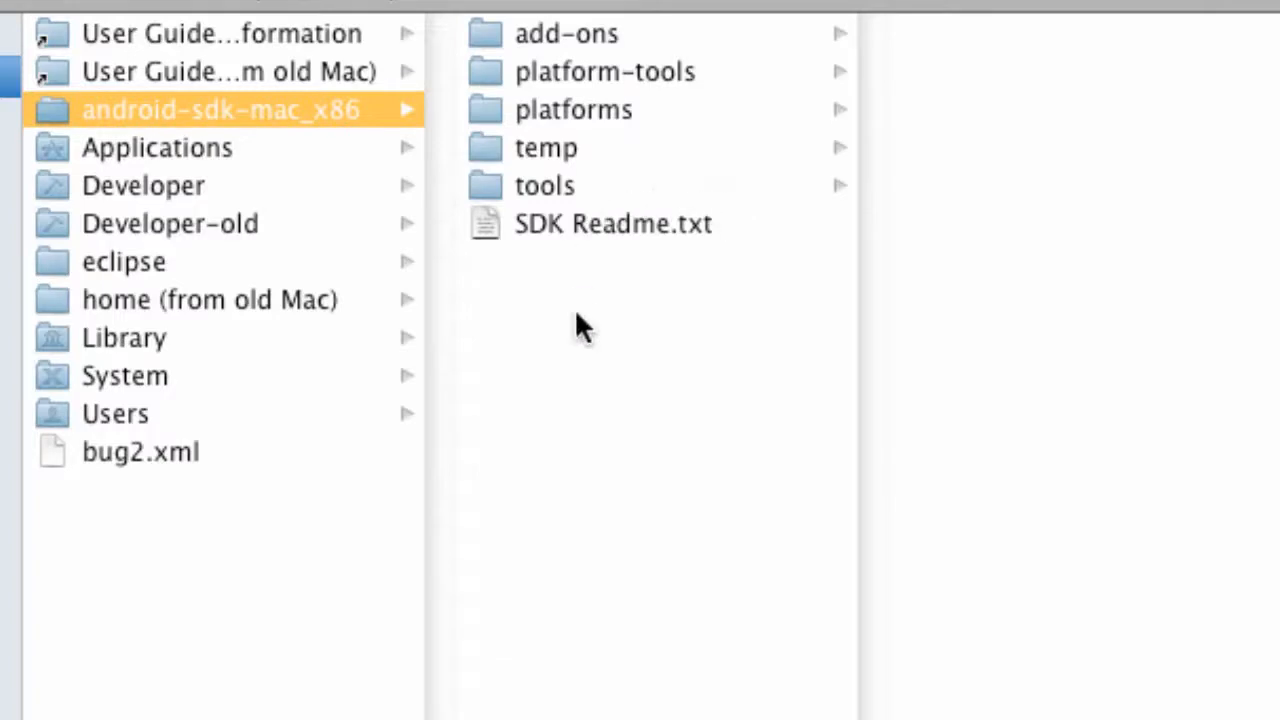
{"action": "left_click", "coordinate": [551, 188]}
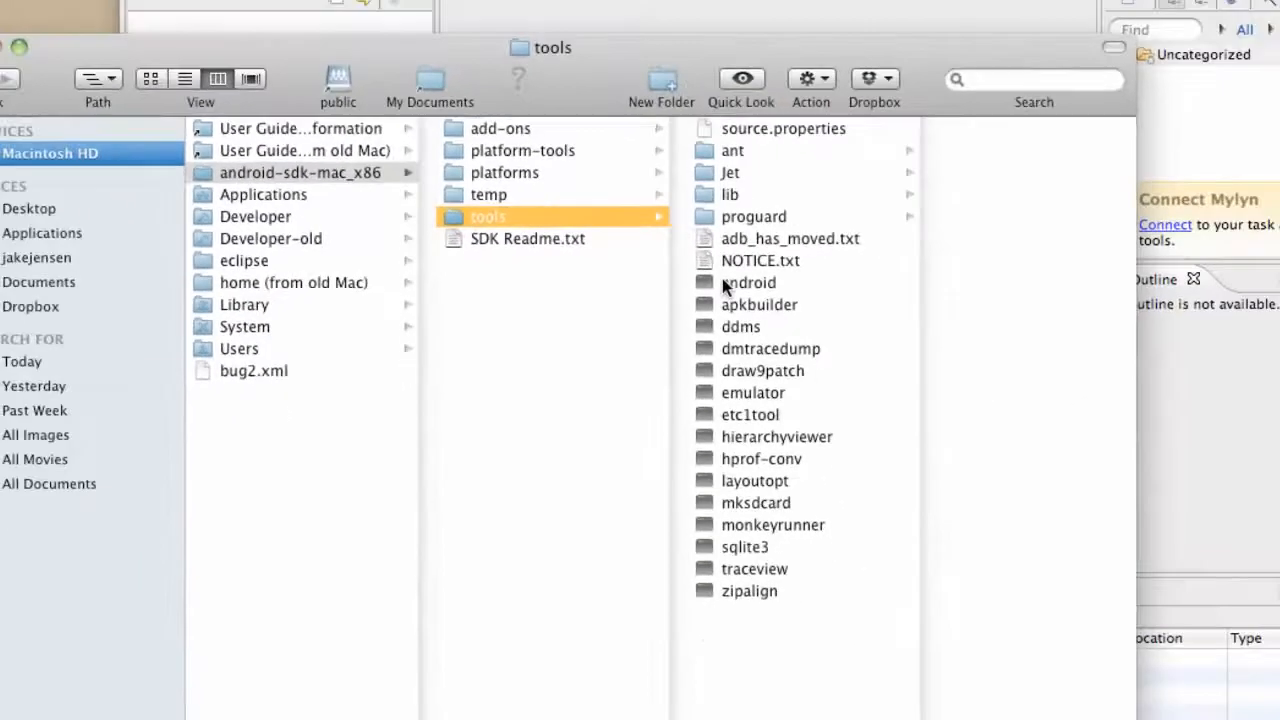
{"action": "left_click", "coordinate": [1045, 301]}
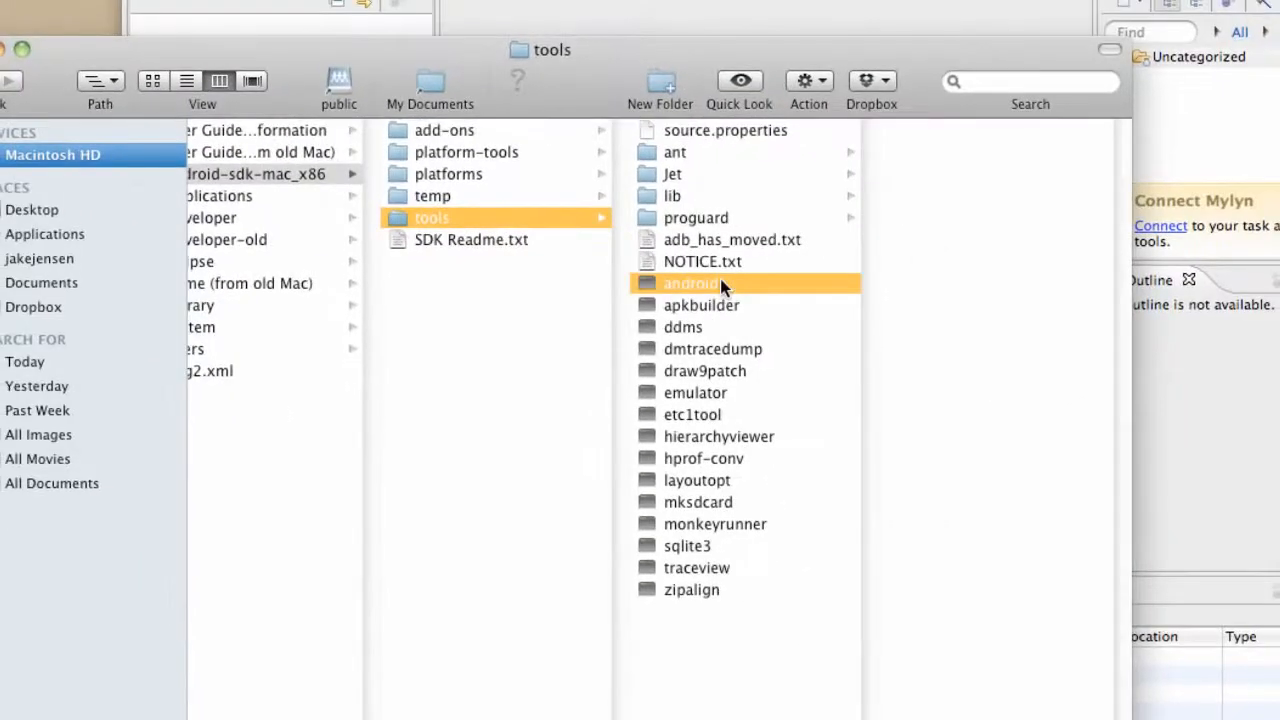
{"action": "double_click", "coordinate": [713, 281]}
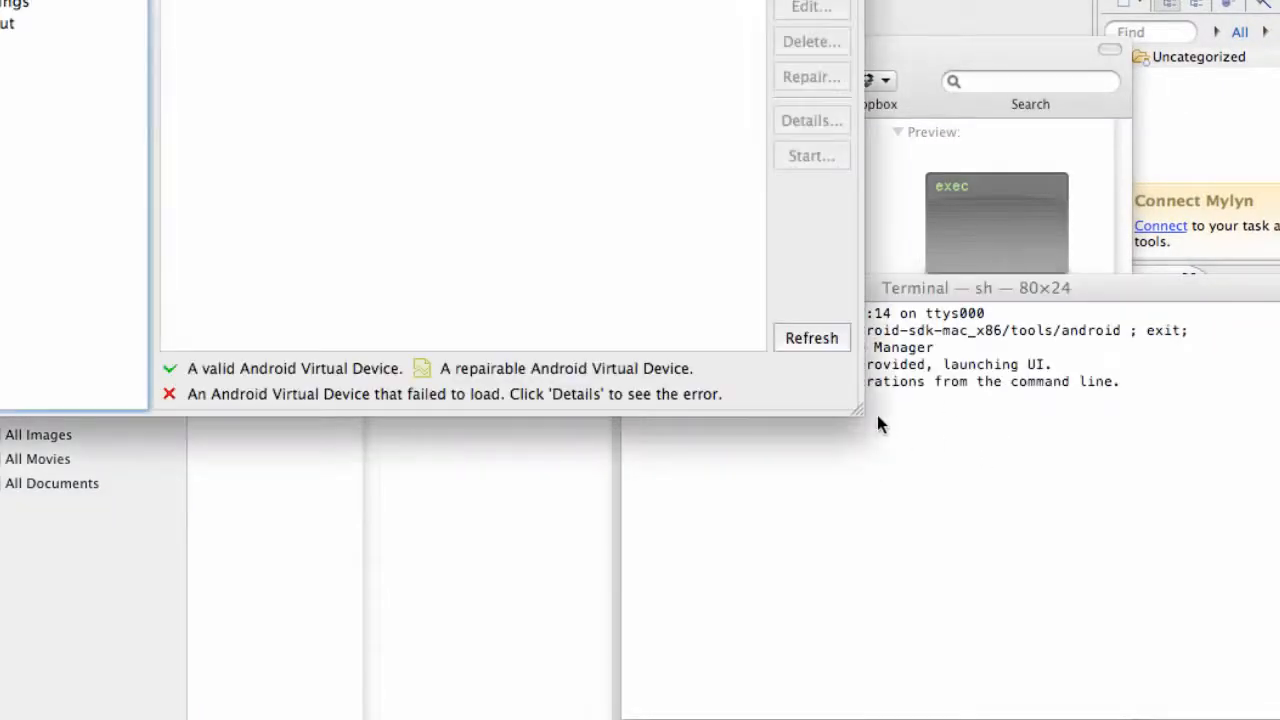
{"action": "left_click", "coordinate": [1002, 463]}
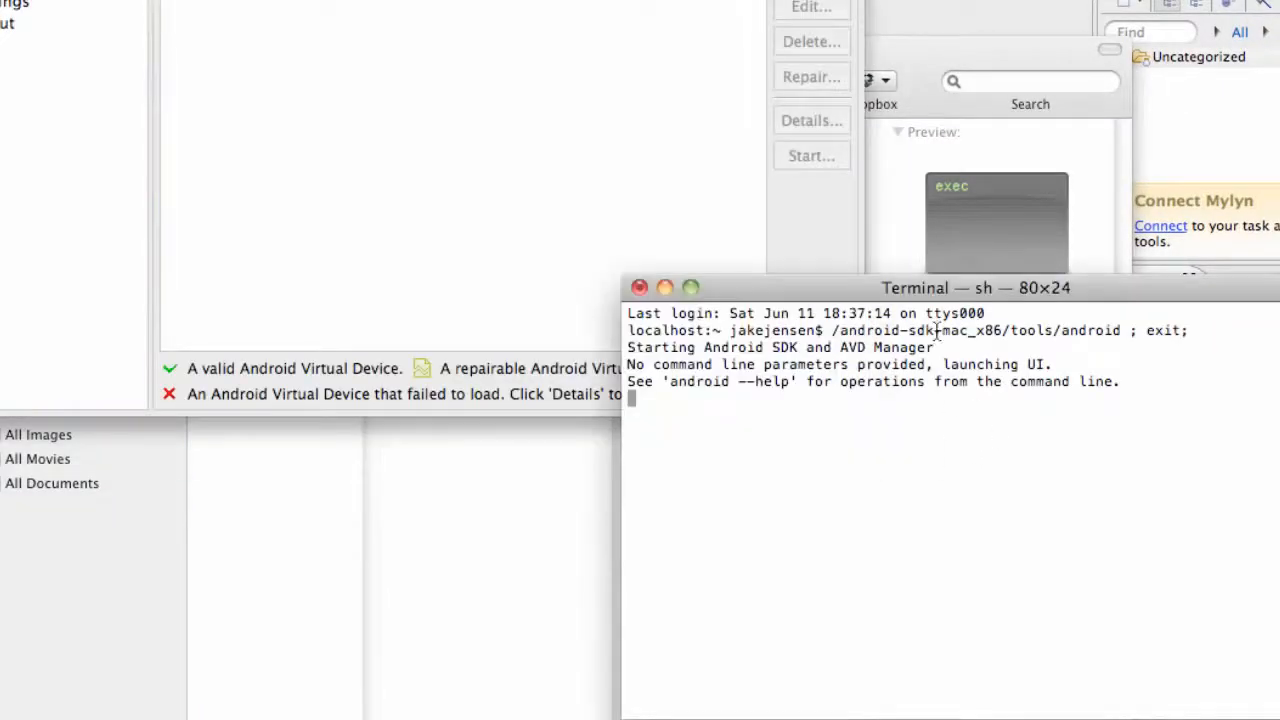
{"action": "left_click", "coordinate": [641, 287]}
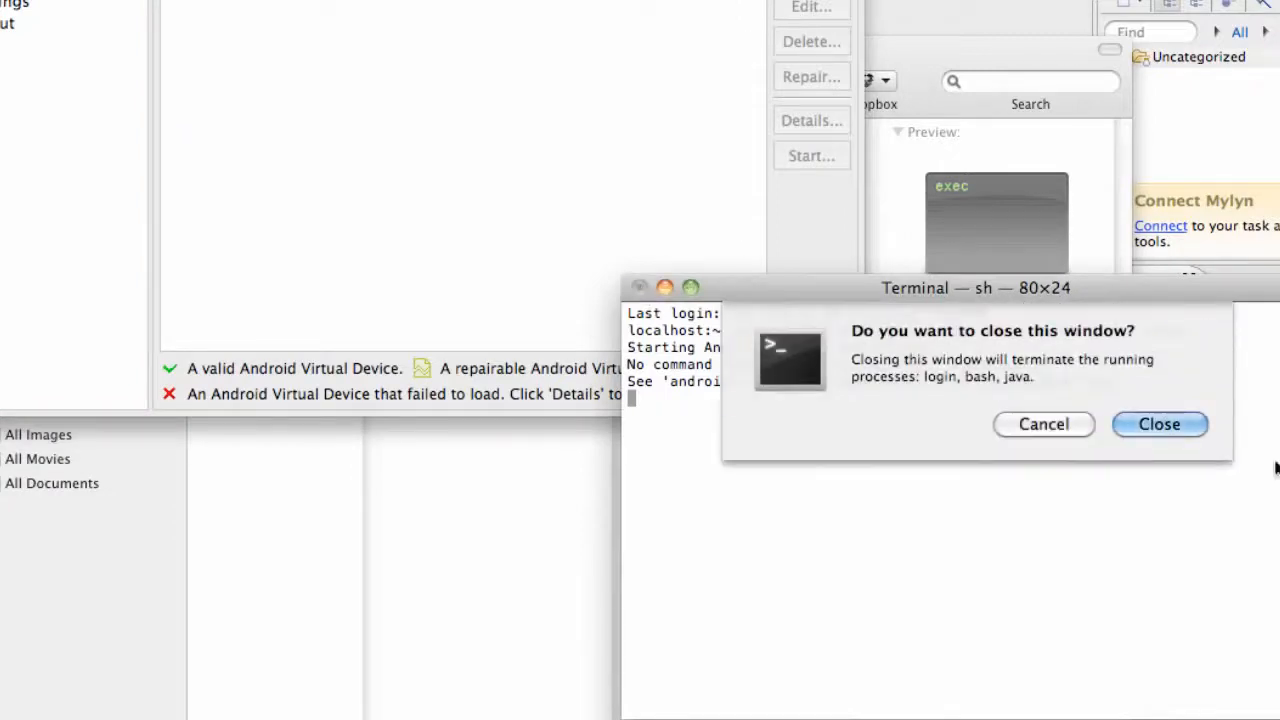
{"action": "left_click", "coordinate": [1158, 424]}
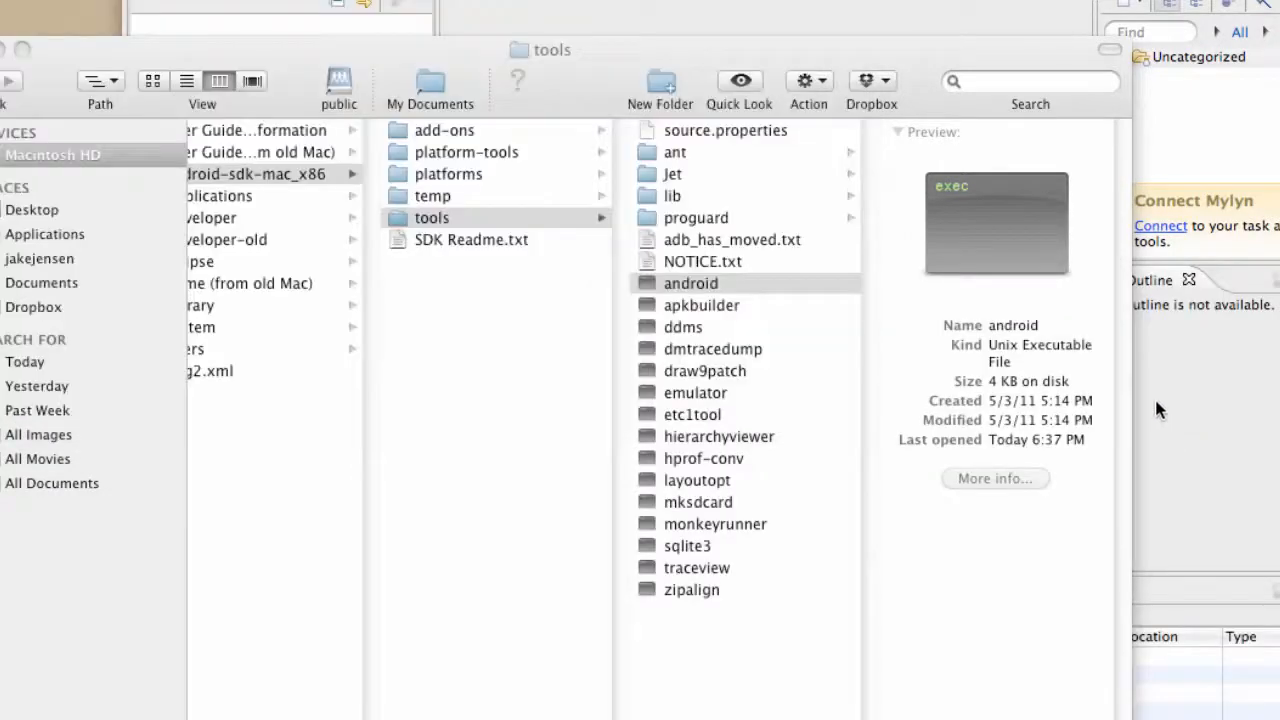
Launch the android executable and mark SDK Platform Android 2.2, API 8, revision 2 among the Android Repository's available packages.
{"action": "double_click", "coordinate": [664, 281]}
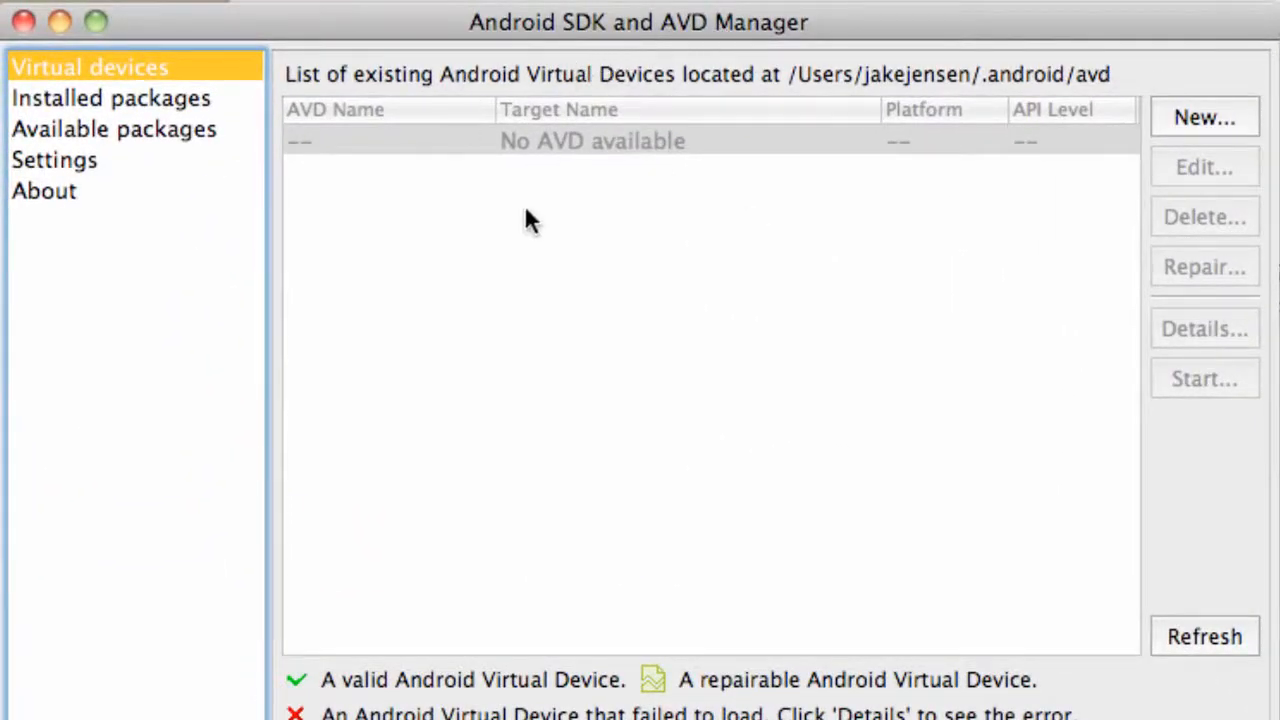
{"action": "left_click", "coordinate": [95, 130]}
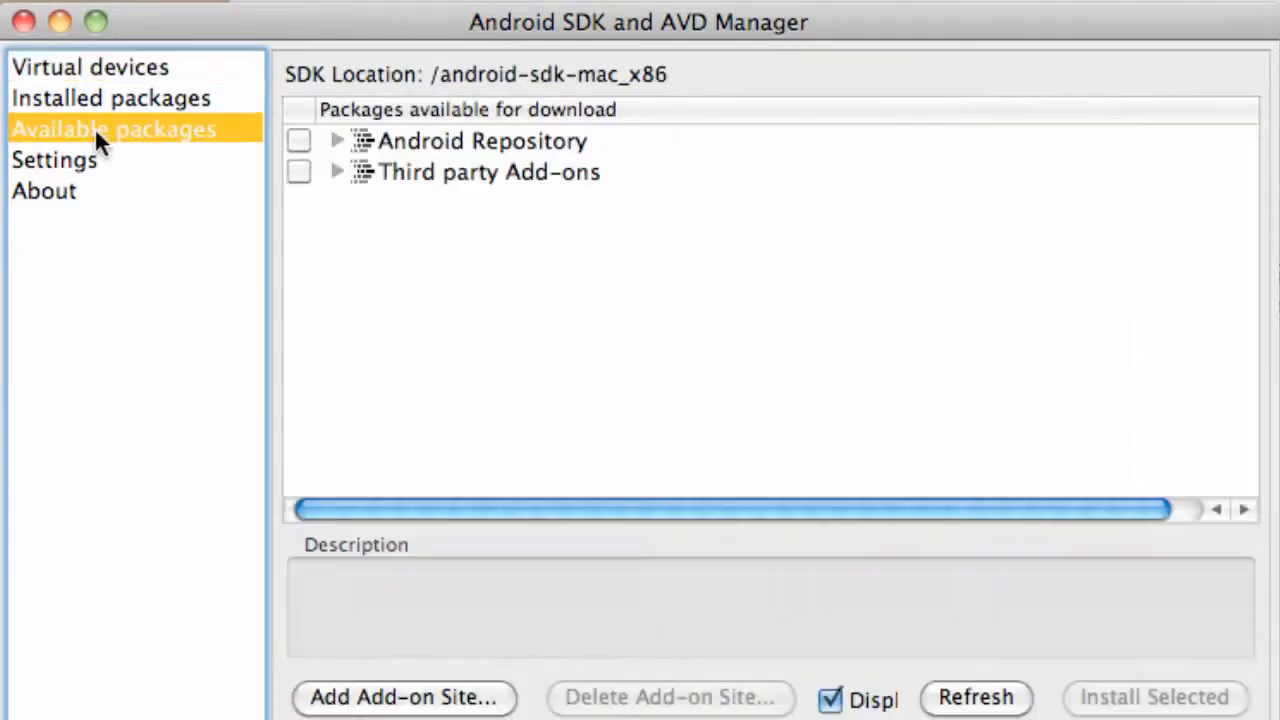
{"action": "left_click", "coordinate": [336, 141]}
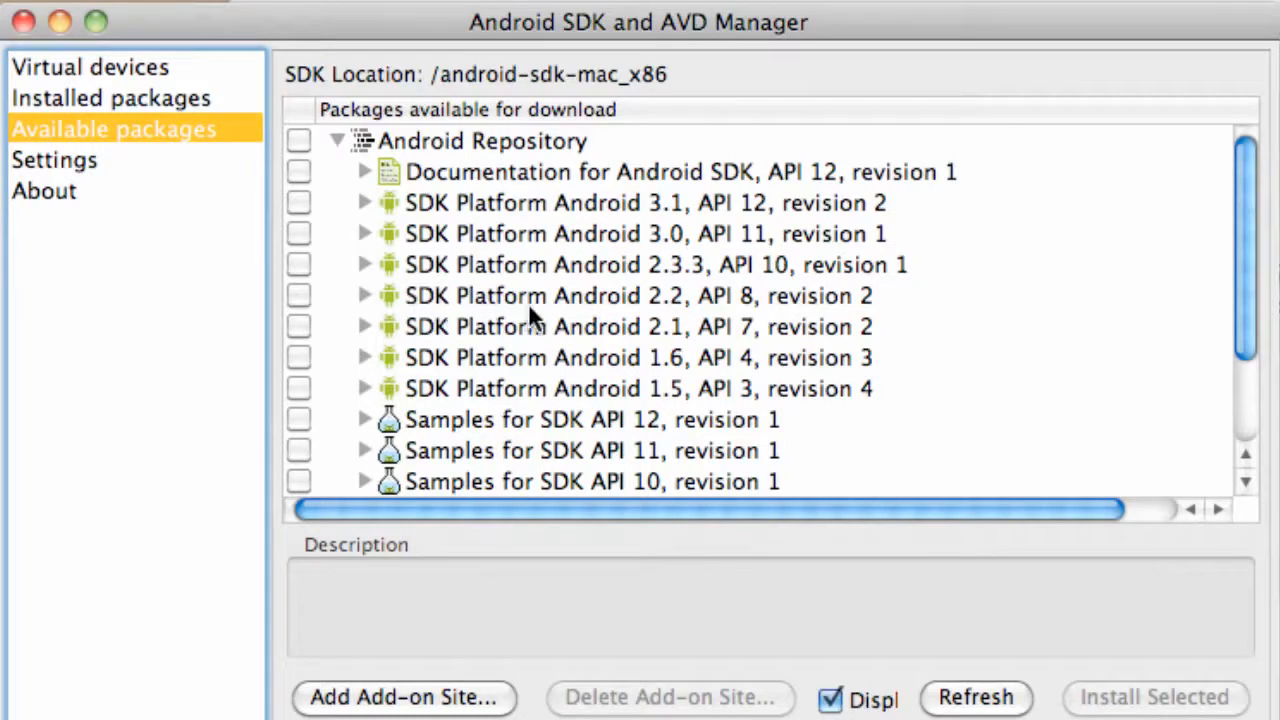
{"action": "left_click", "coordinate": [290, 296]}
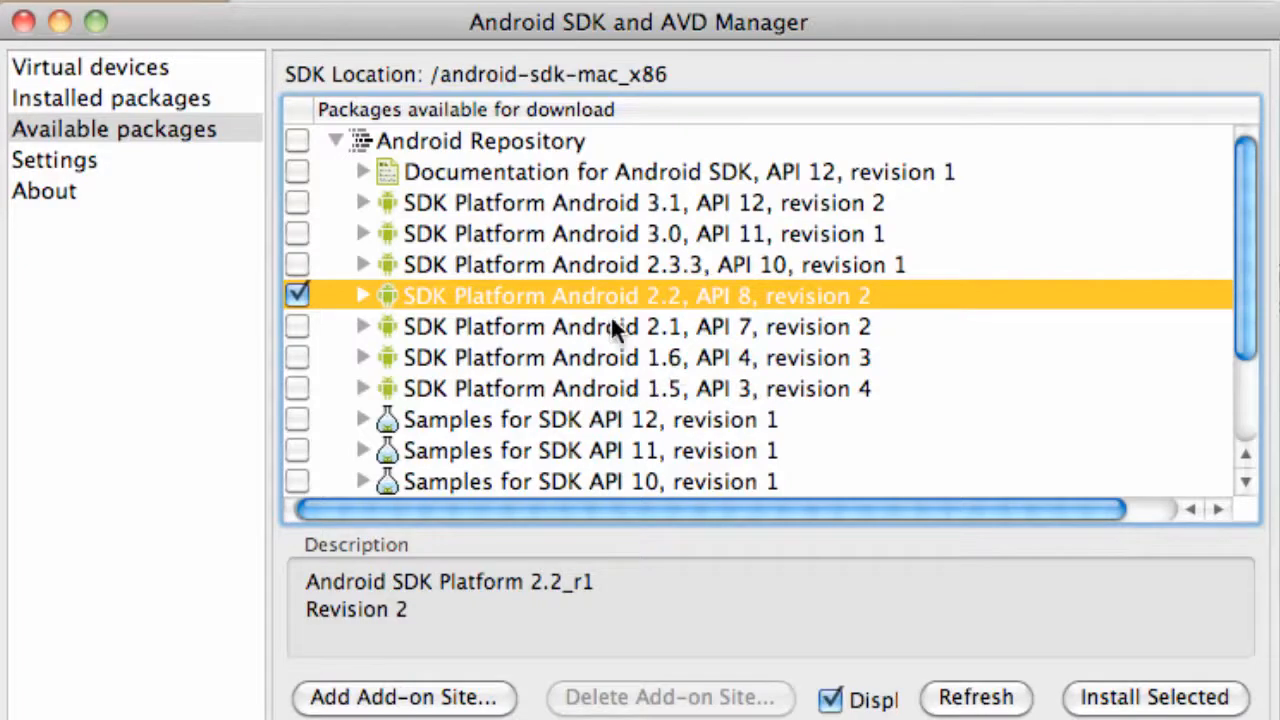
Mark Google APIs by Google Inc., Android API 8, revision 2 among the third-party add-ons.
{"action": "scroll", "coordinate": [568, 352], "scroll_direction": "down", "scroll_amount": 4}
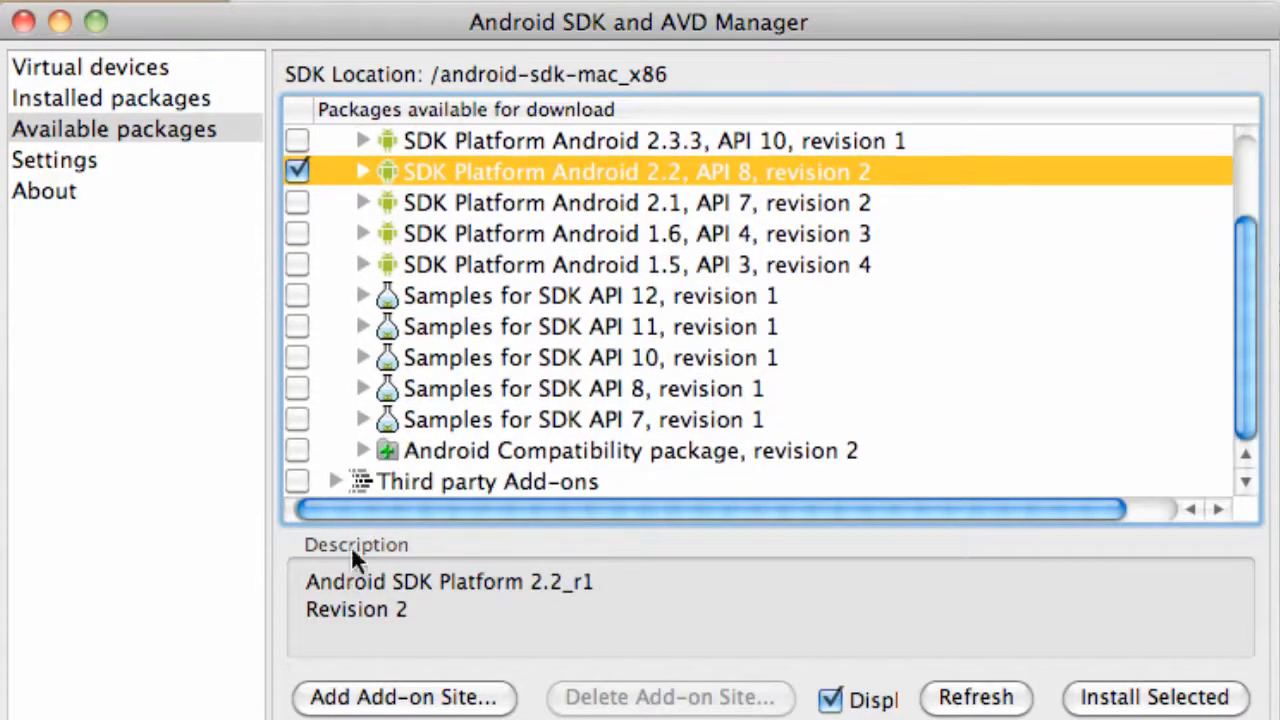
{"action": "left_click", "coordinate": [334, 483]}
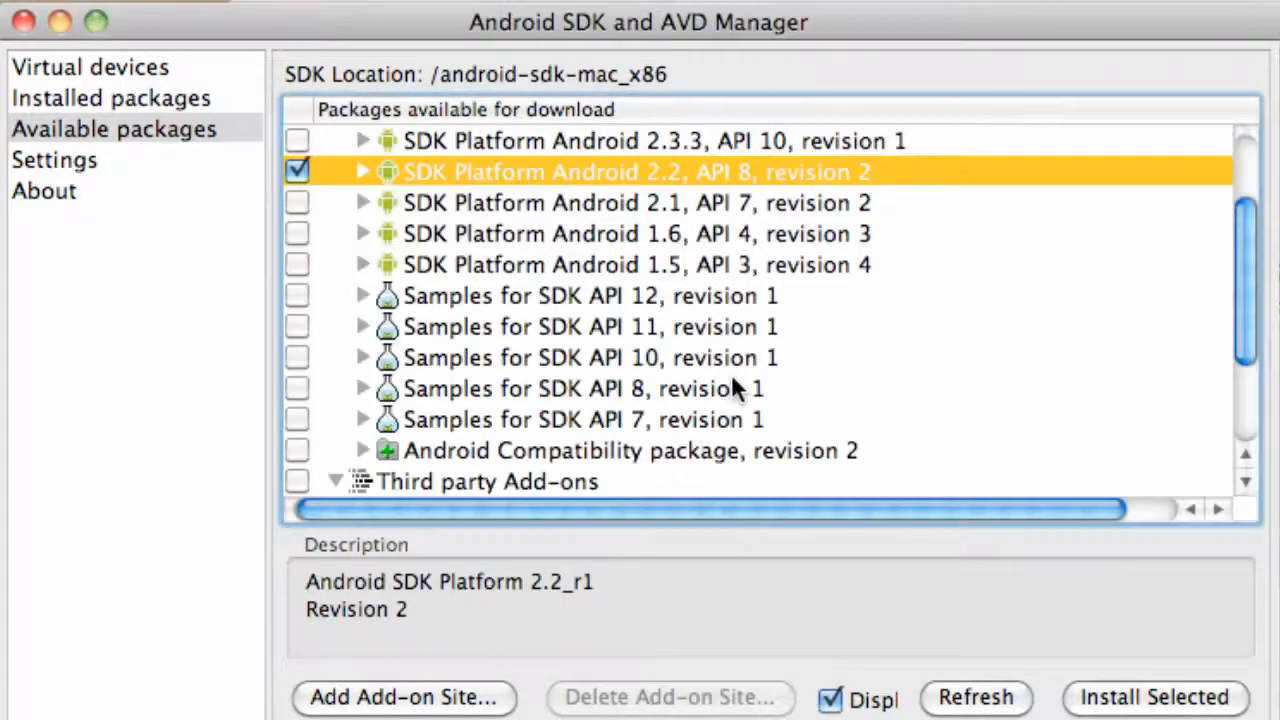
{"action": "scroll", "coordinate": [733, 379], "scroll_direction": "down", "scroll_amount": 5}
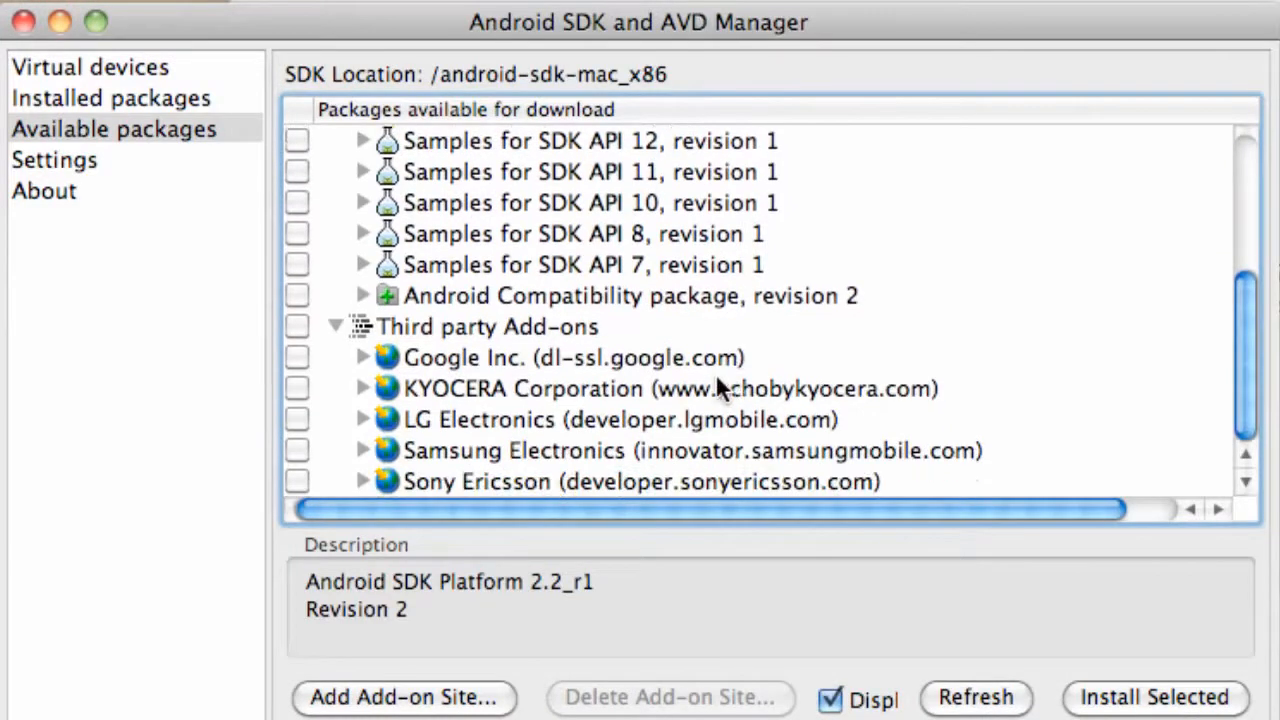
{"action": "left_click", "coordinate": [357, 357]}
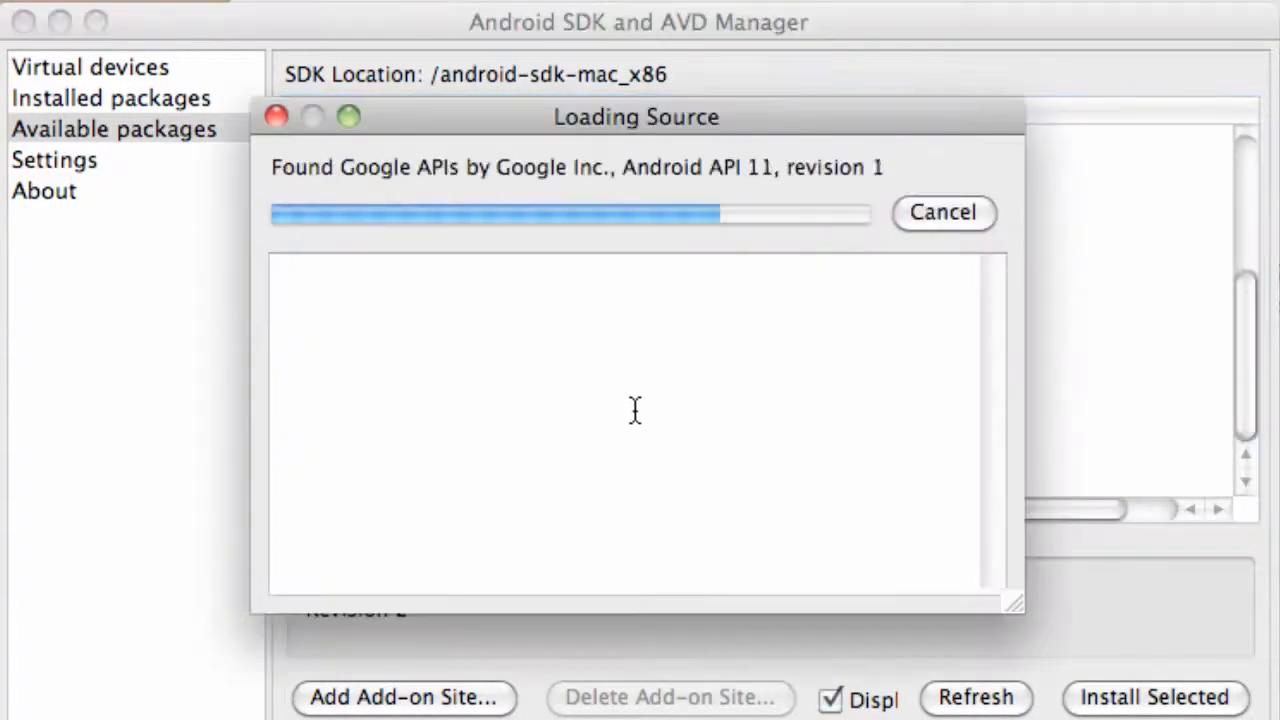
{"action": "scroll", "coordinate": [633, 401], "scroll_direction": "down", "scroll_amount": 4}
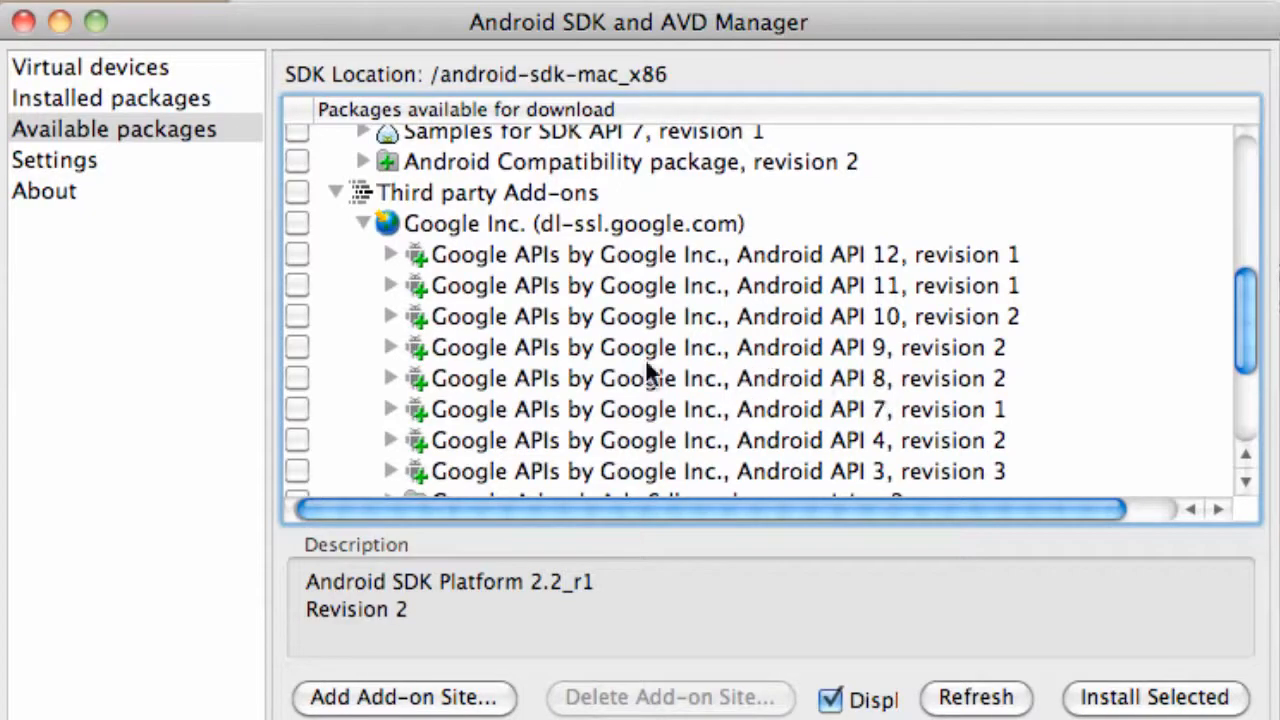
{"action": "left_click", "coordinate": [299, 376]}
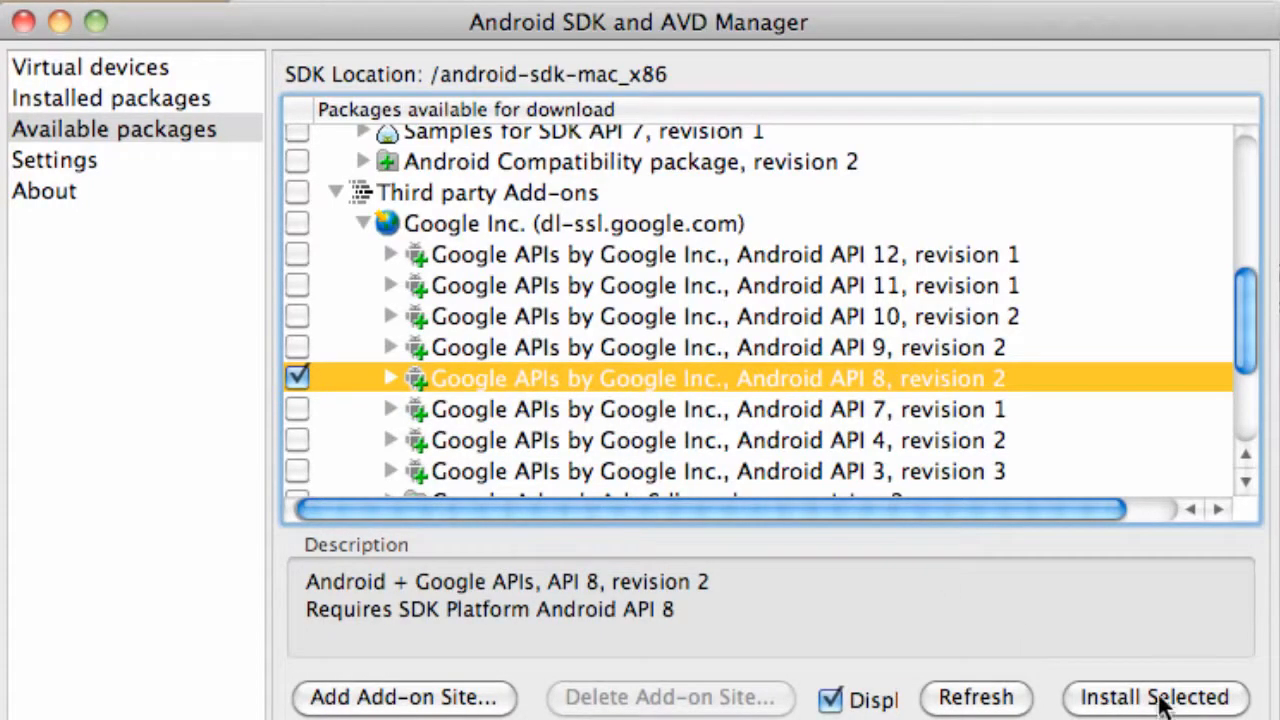
Install the marked packages with all licenses accepted, restart ADB, and display the list of installed packages.
{"action": "left_click", "coordinate": [1158, 699]}
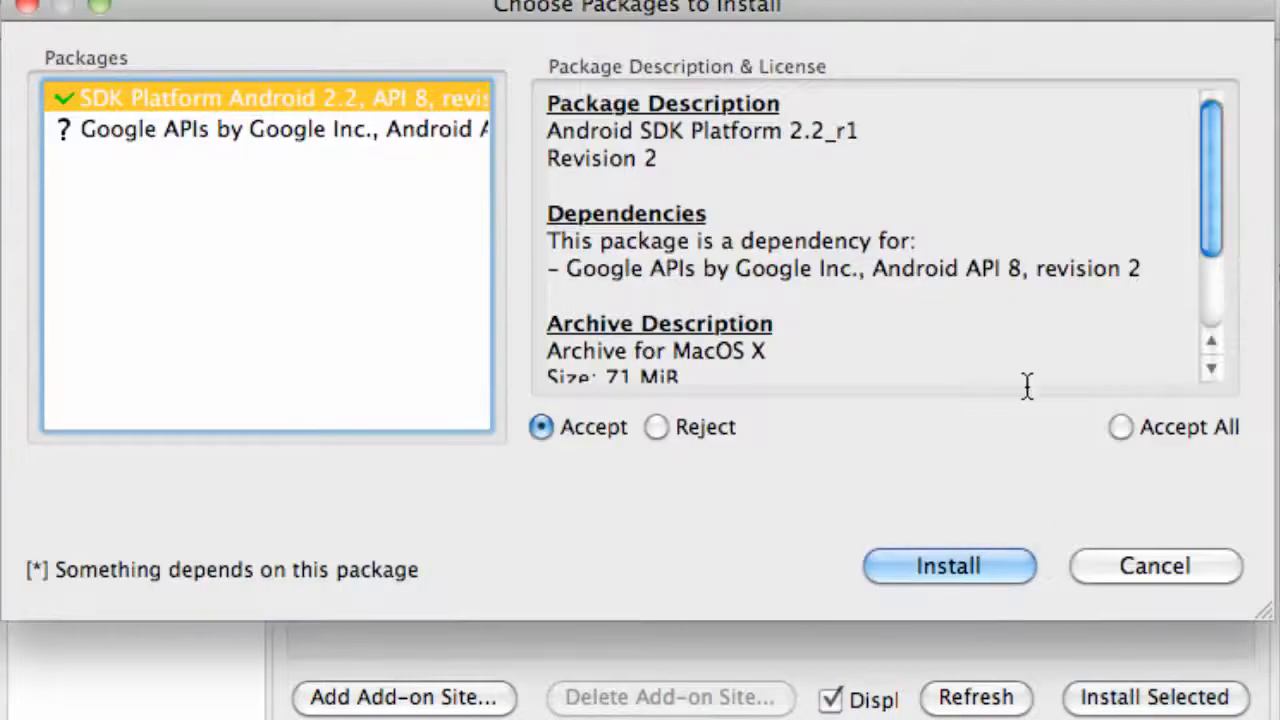
{"action": "left_click", "coordinate": [1116, 424]}
{"action": "left_click", "coordinate": [958, 564]}
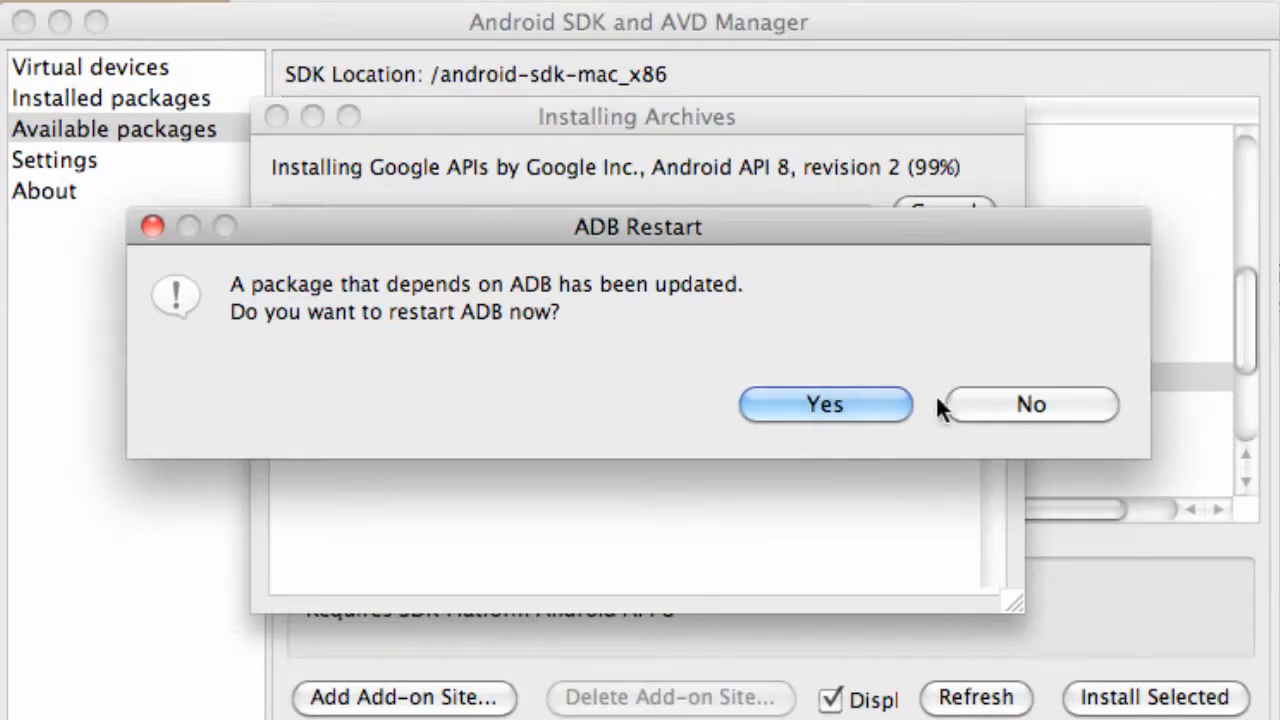
{"action": "left_click", "coordinate": [782, 406]}
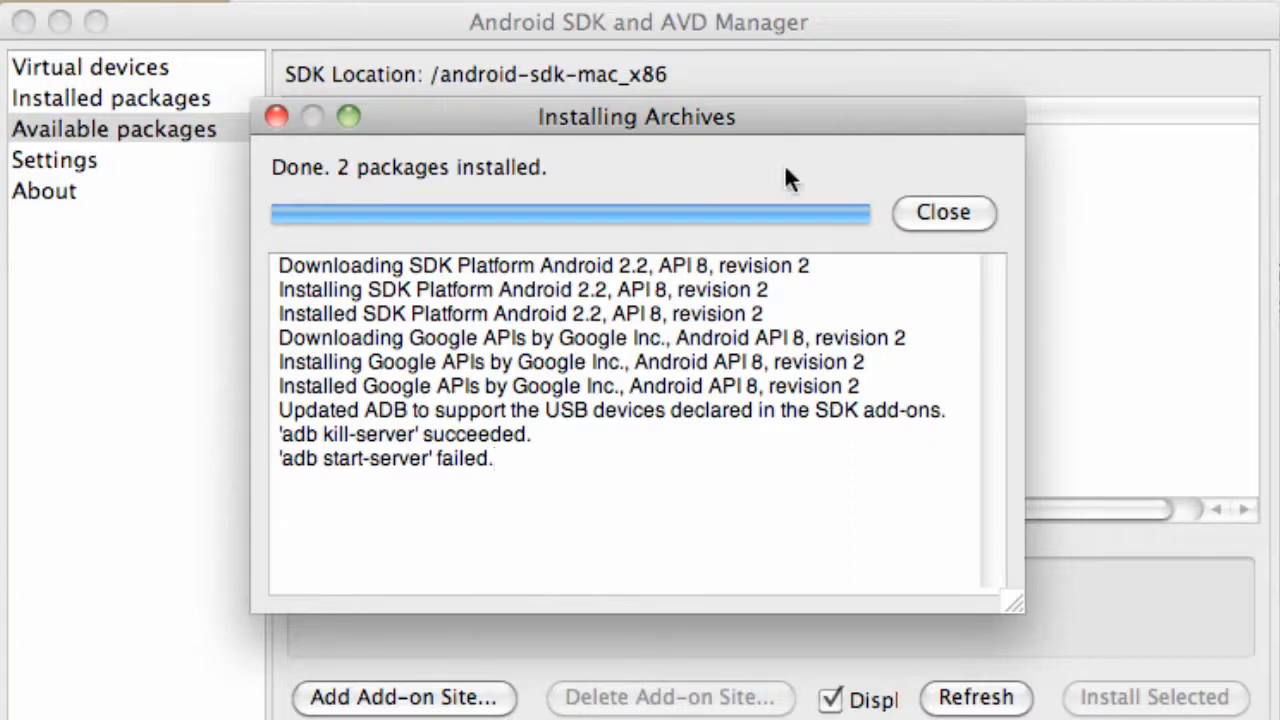
{"action": "left_click", "coordinate": [953, 217]}
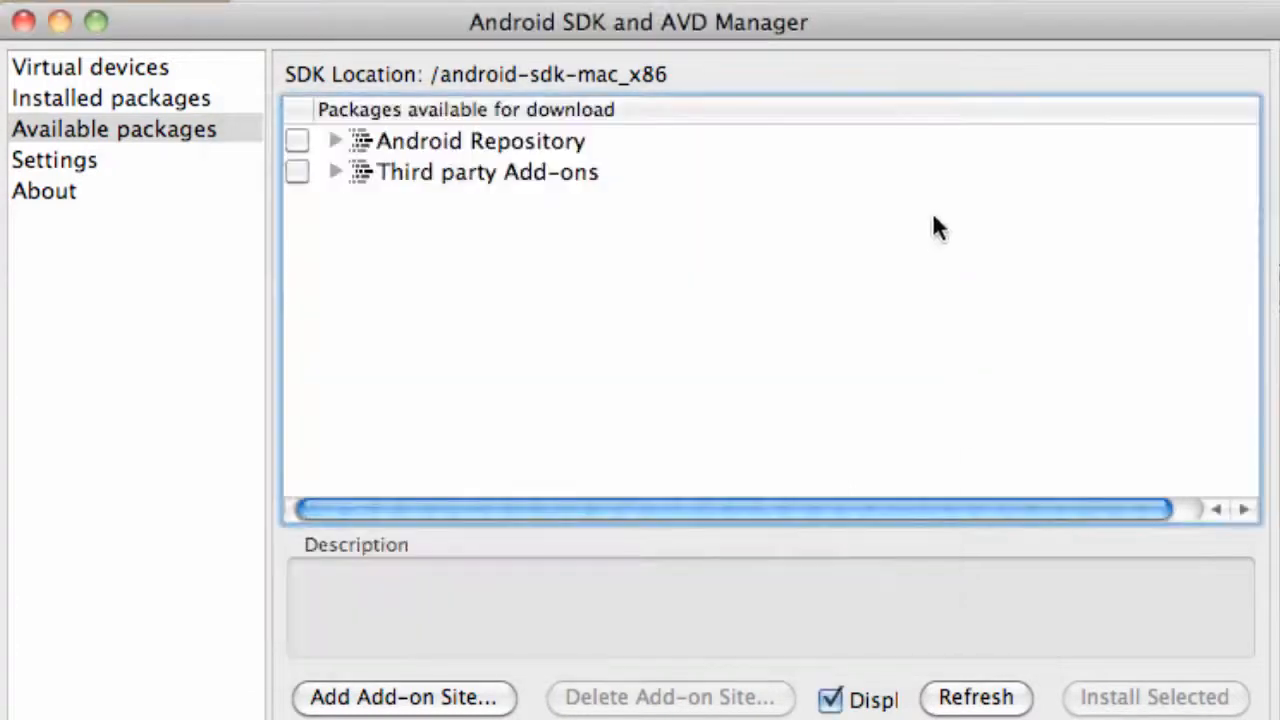
{"action": "left_click", "coordinate": [127, 100]}
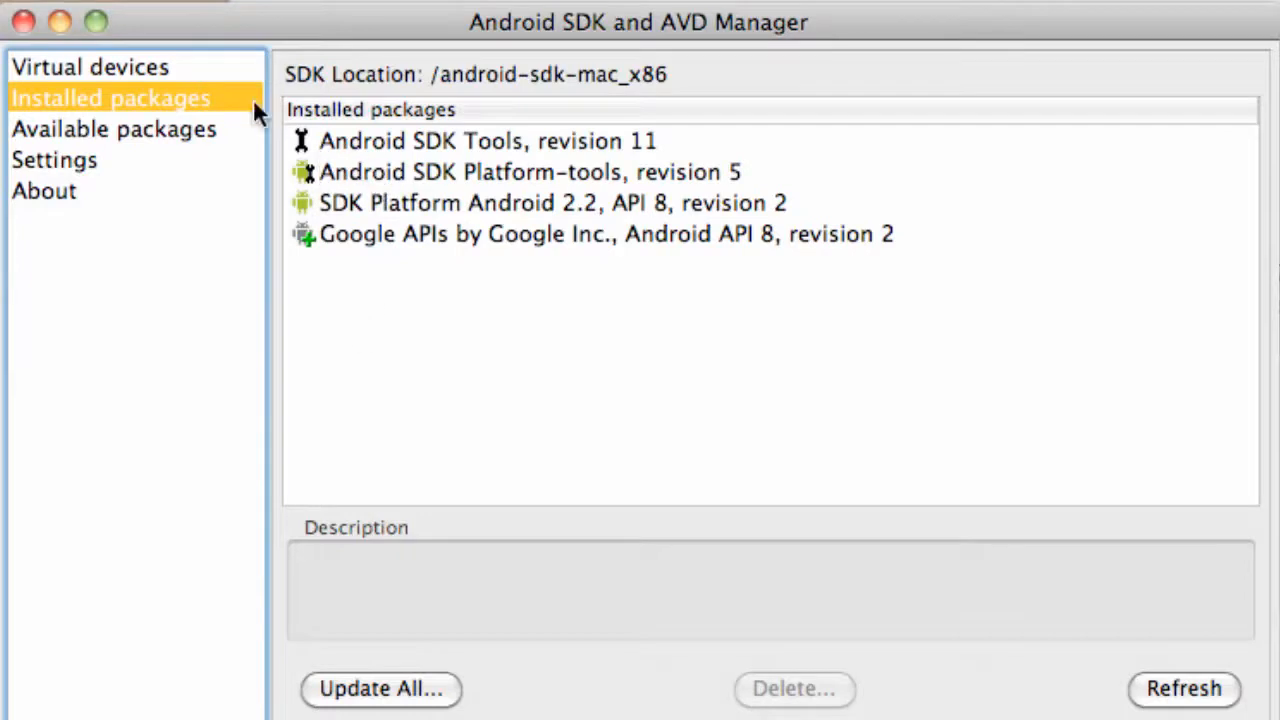
Start a new Android virtual device named droidX with Android 2.2 - API Level 8 as its target.
{"action": "left_click", "coordinate": [137, 67]}
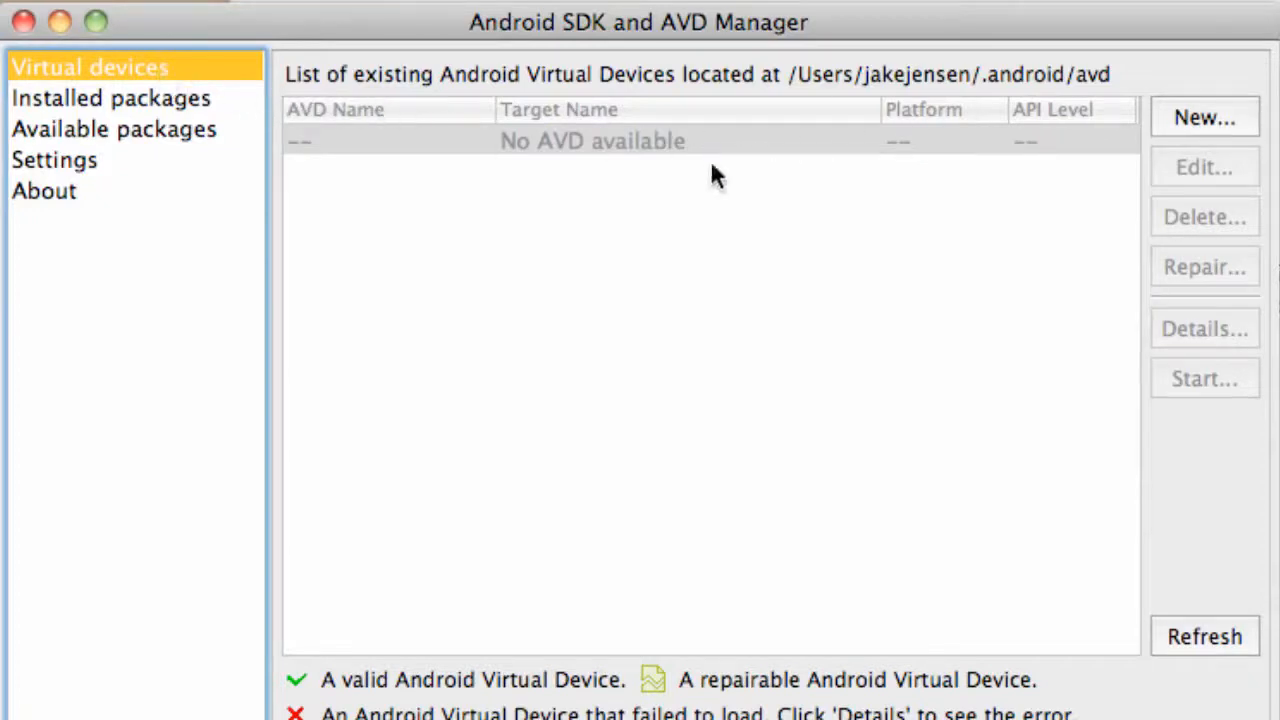
{"action": "left_click", "coordinate": [1228, 117]}
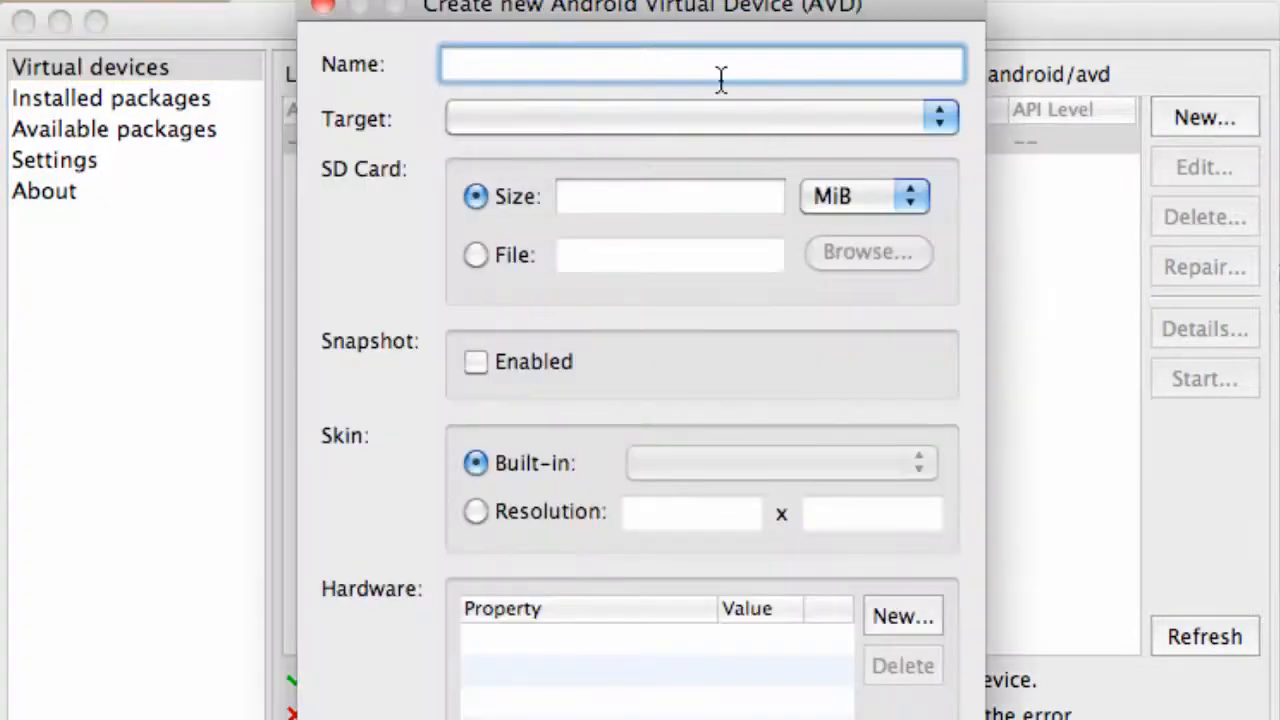
{"action": "type", "text": "droid"}
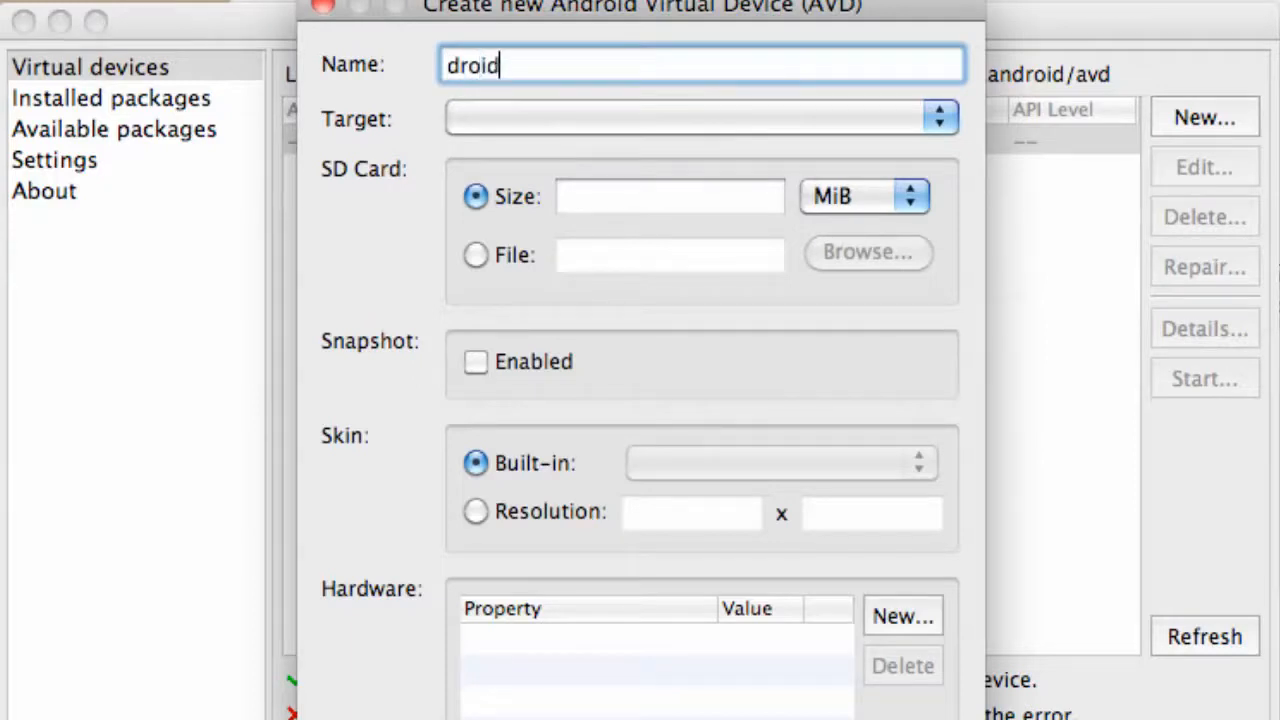
{"action": "type", "text": "X"}
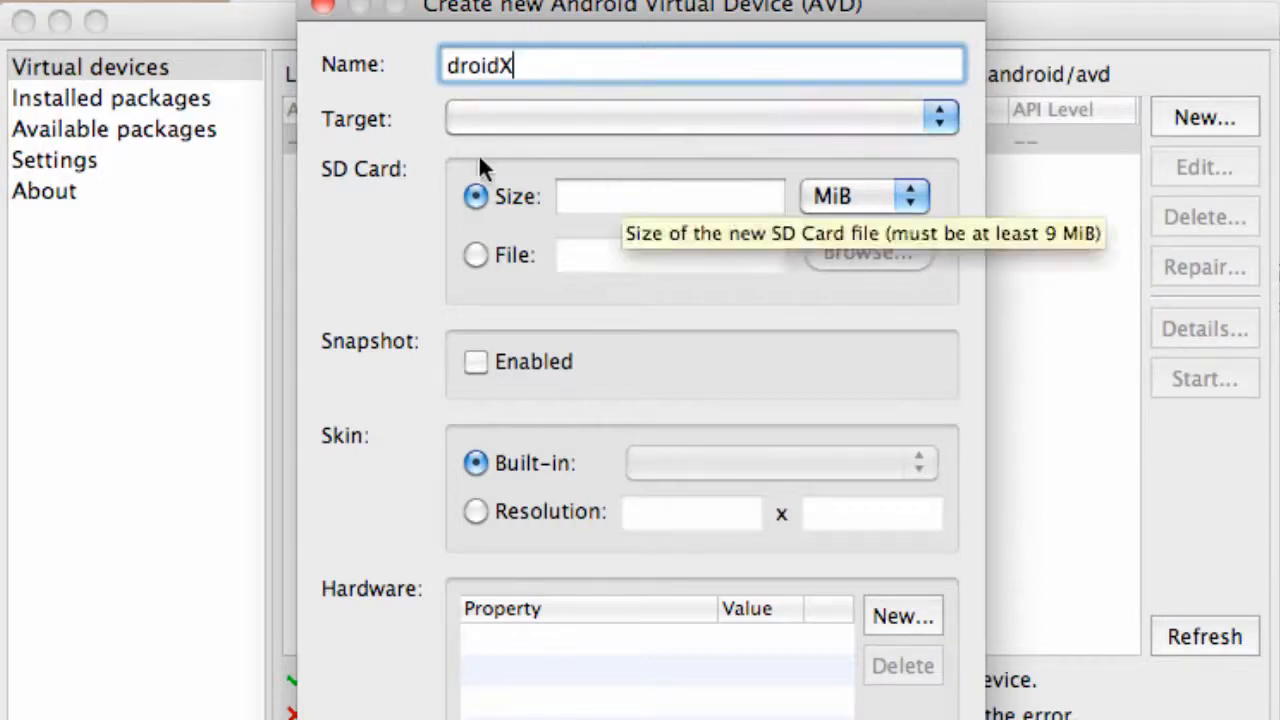
{"action": "left_click", "coordinate": [504, 120]}
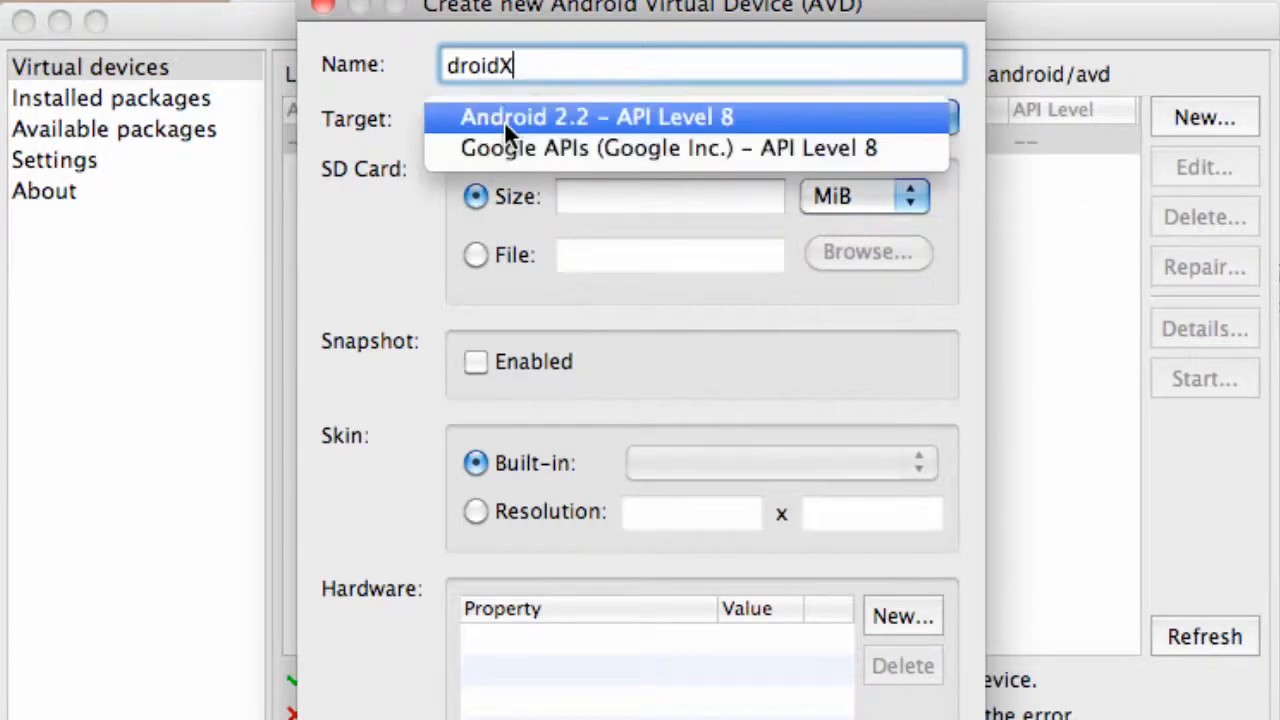
{"action": "left_click", "coordinate": [563, 118]}
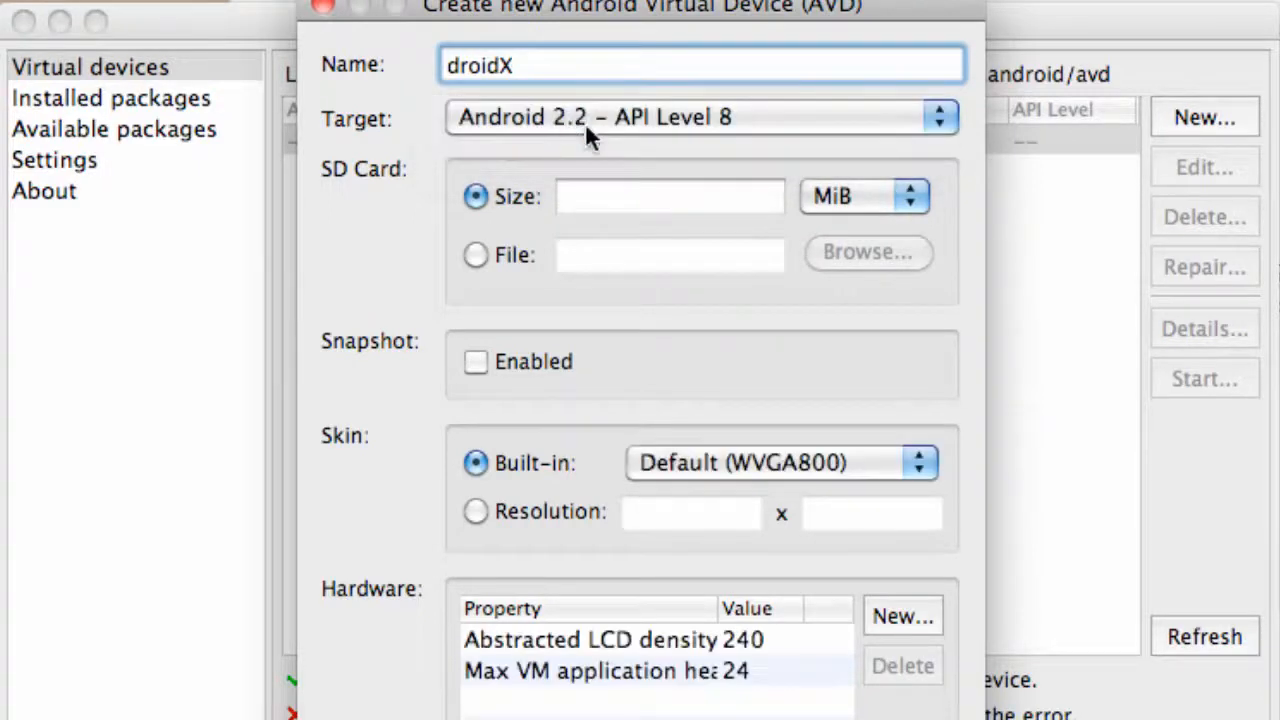
Give the new virtual device a 100 MiB SD card, create it, and dismiss the creation result.
{"action": "left_click", "coordinate": [657, 201]}
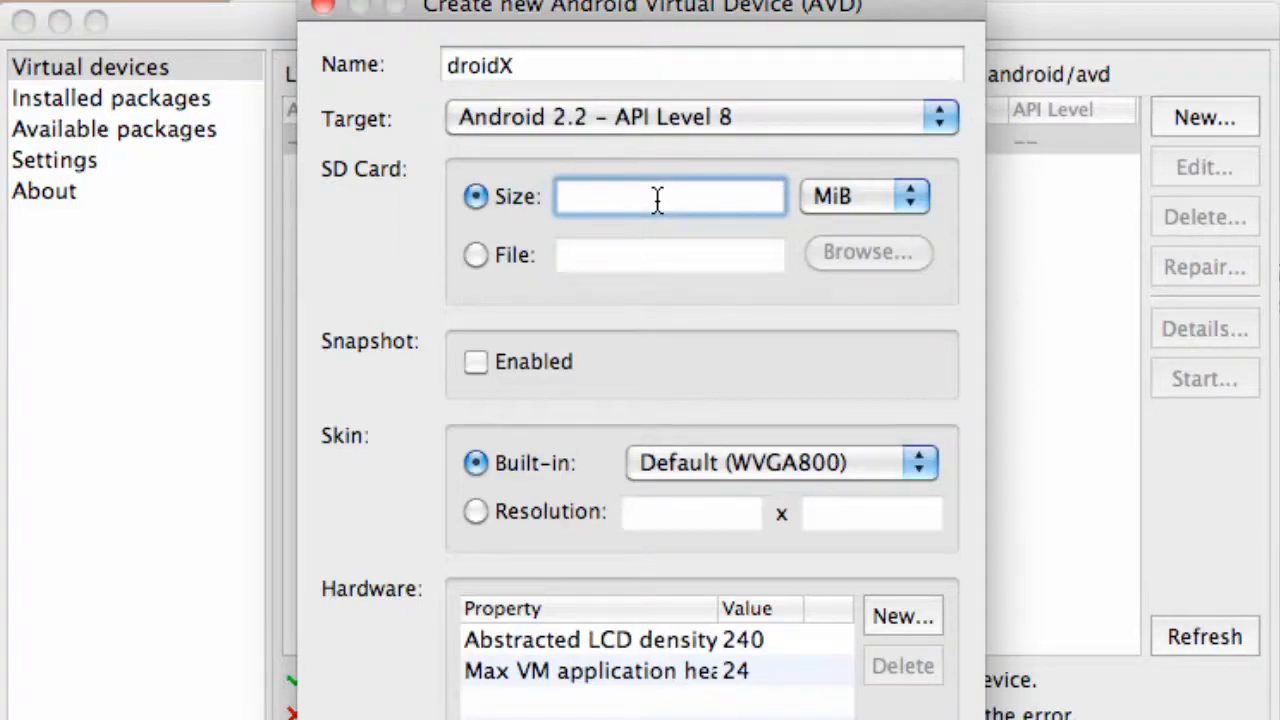
{"action": "type", "text": "100"}
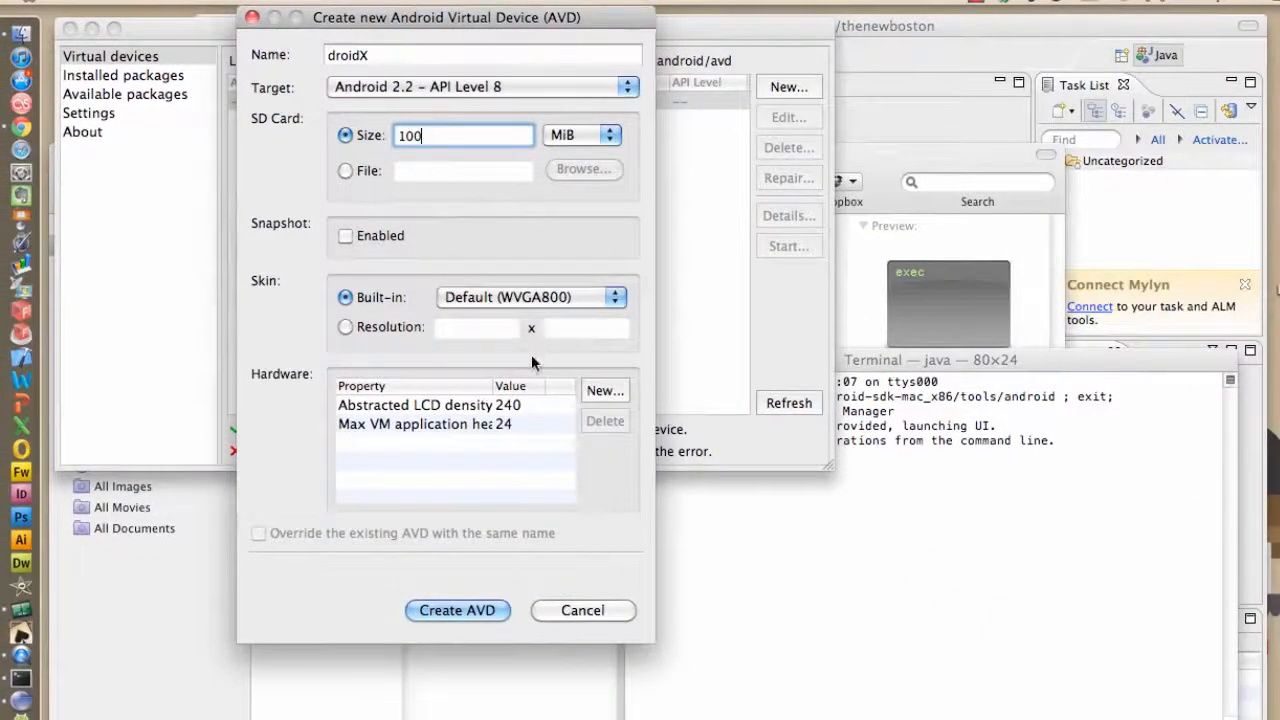
{"action": "left_click", "coordinate": [470, 614]}
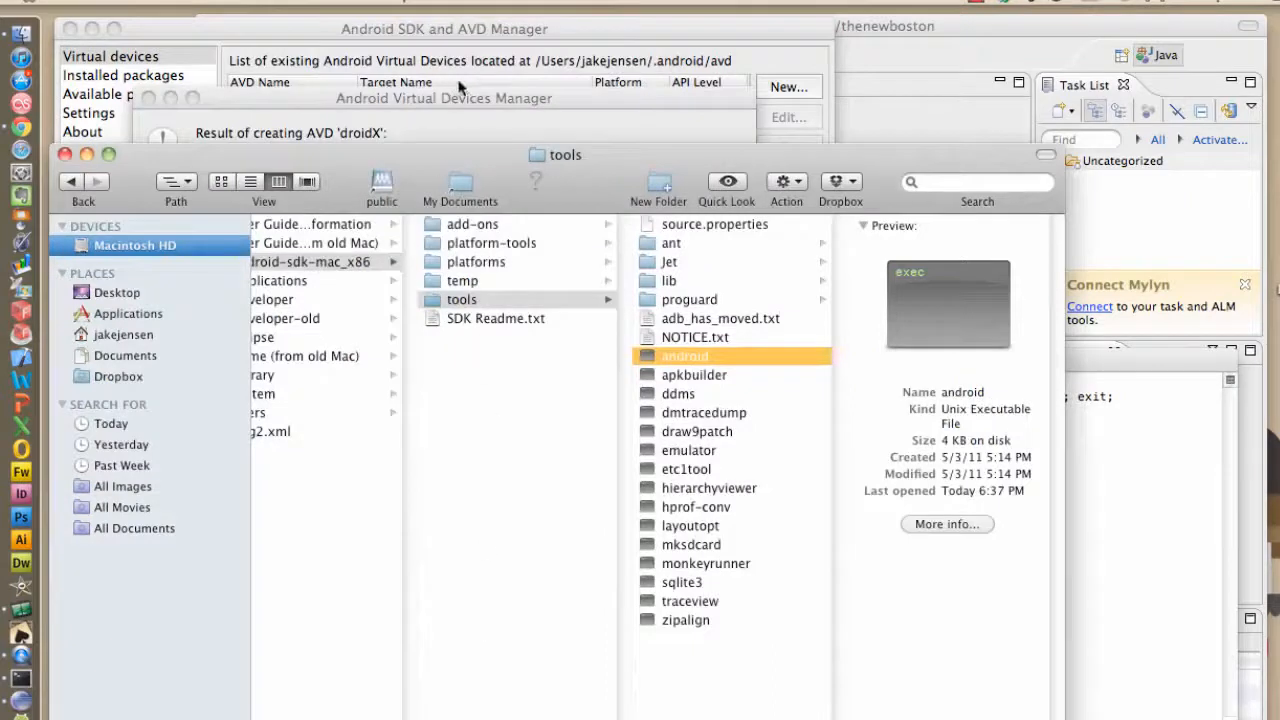
{"action": "left_click", "coordinate": [460, 88]}
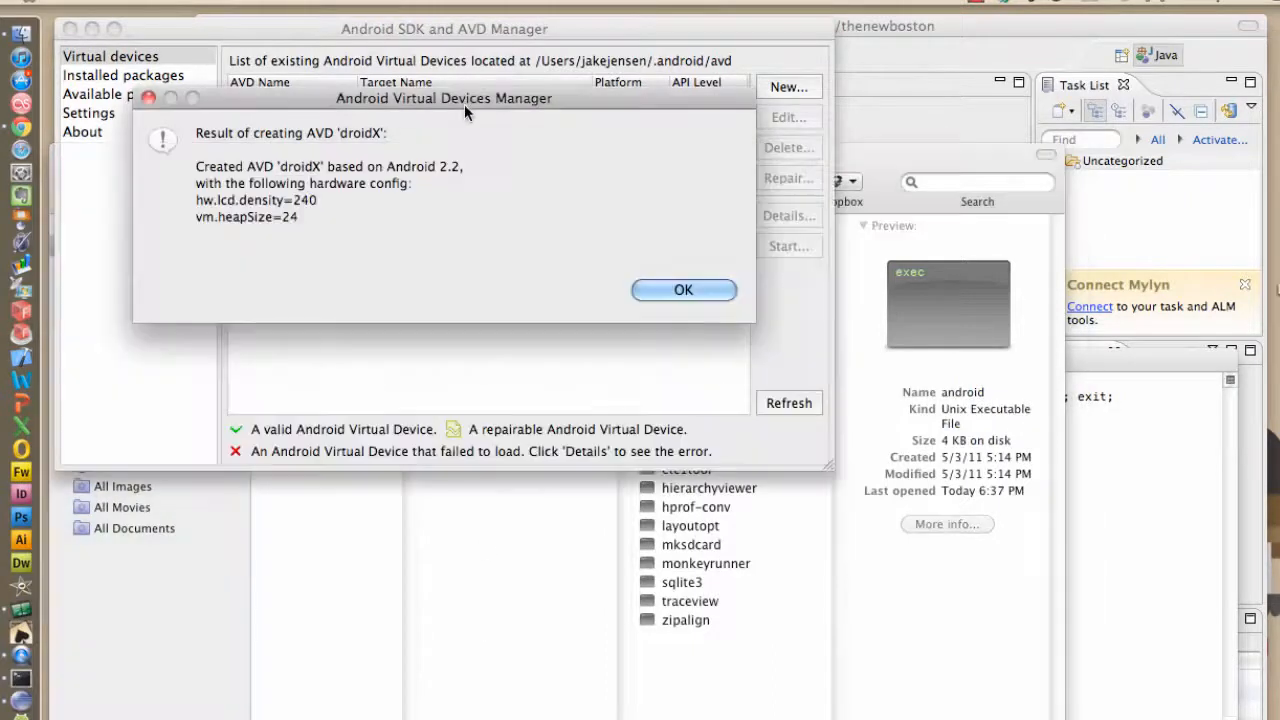
{"action": "left_click", "coordinate": [683, 289]}
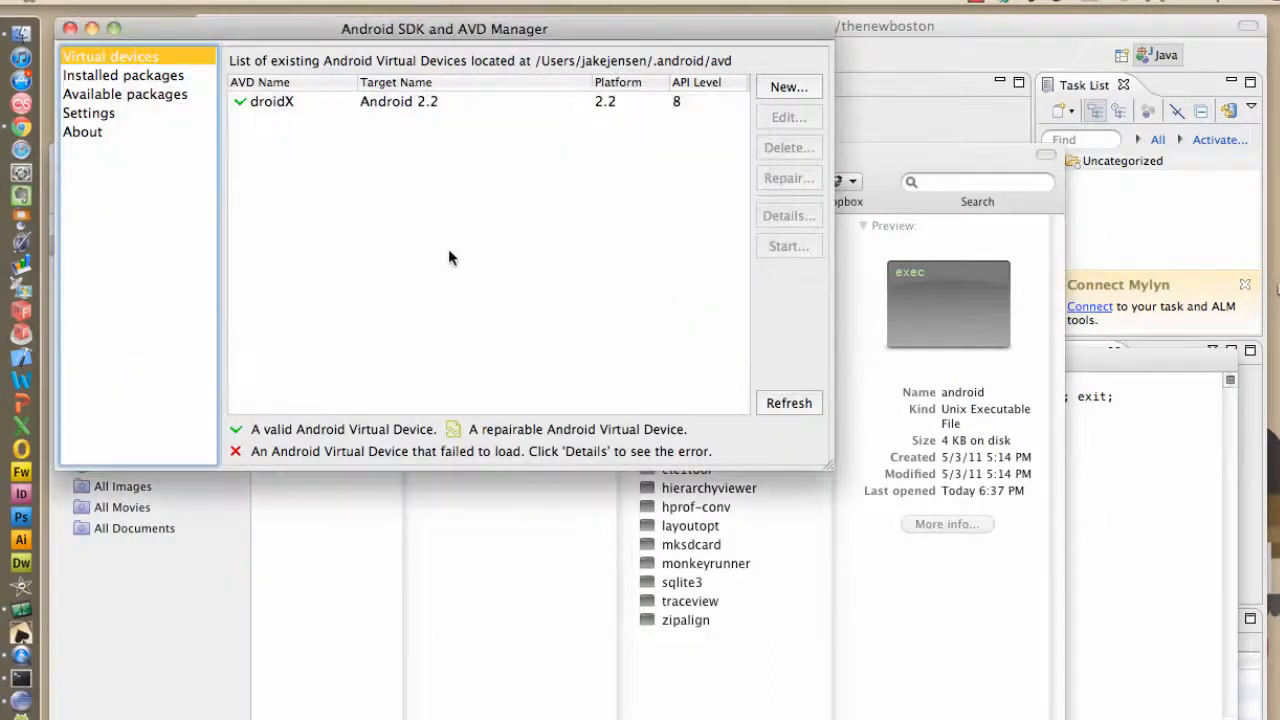